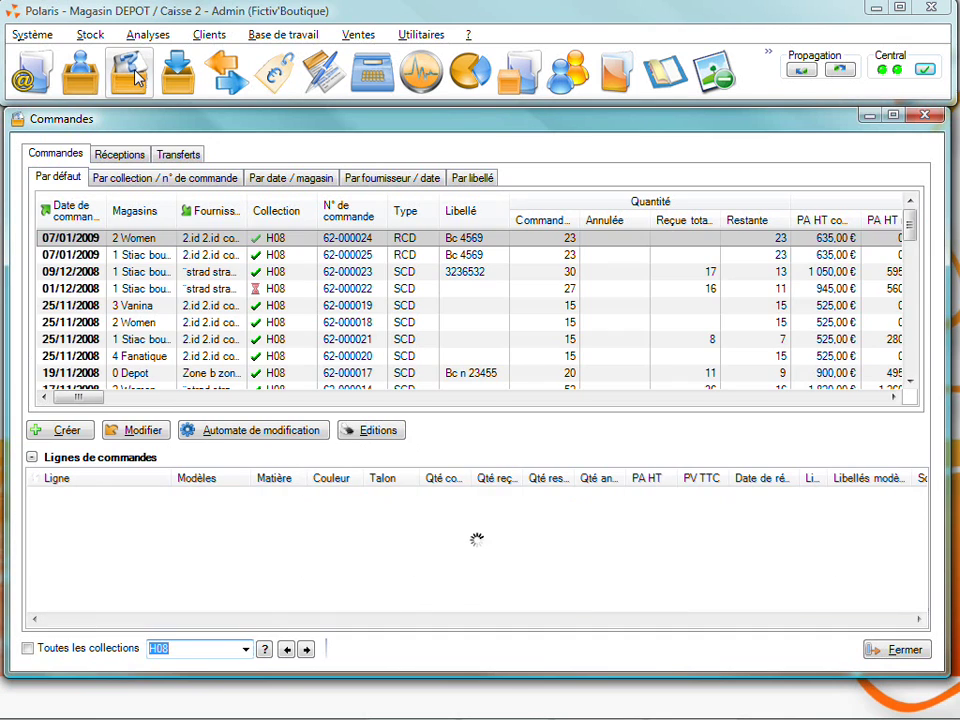
# - Look over the receptions and transfers lists, and the purchase orders with their order lines
pyautogui.click(118, 155)
pyautogui.click(178, 154)
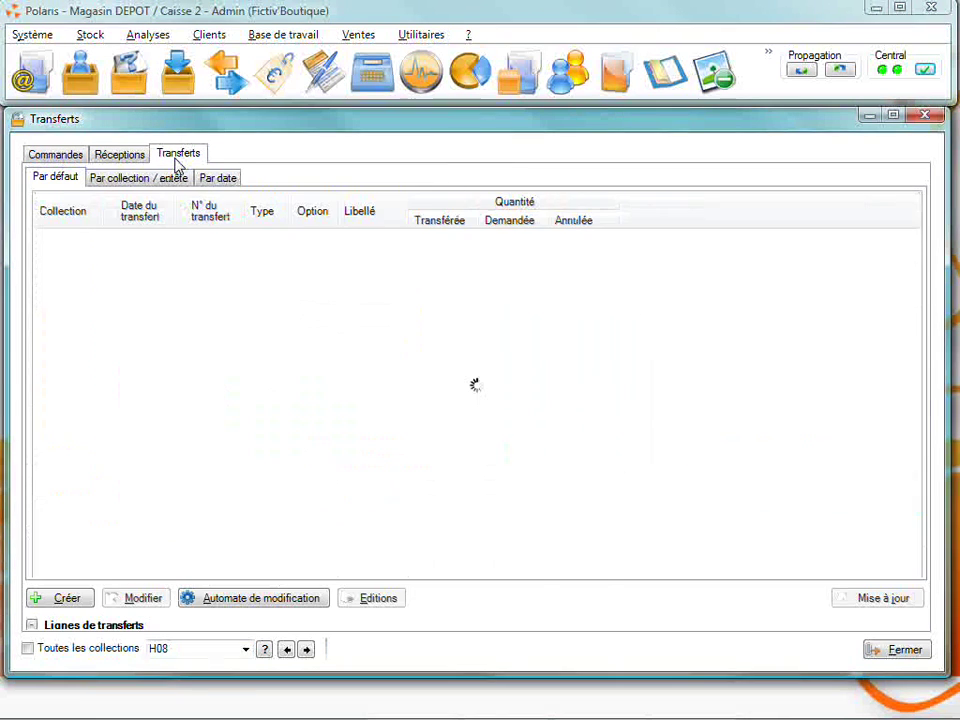
pyautogui.click(78, 155)
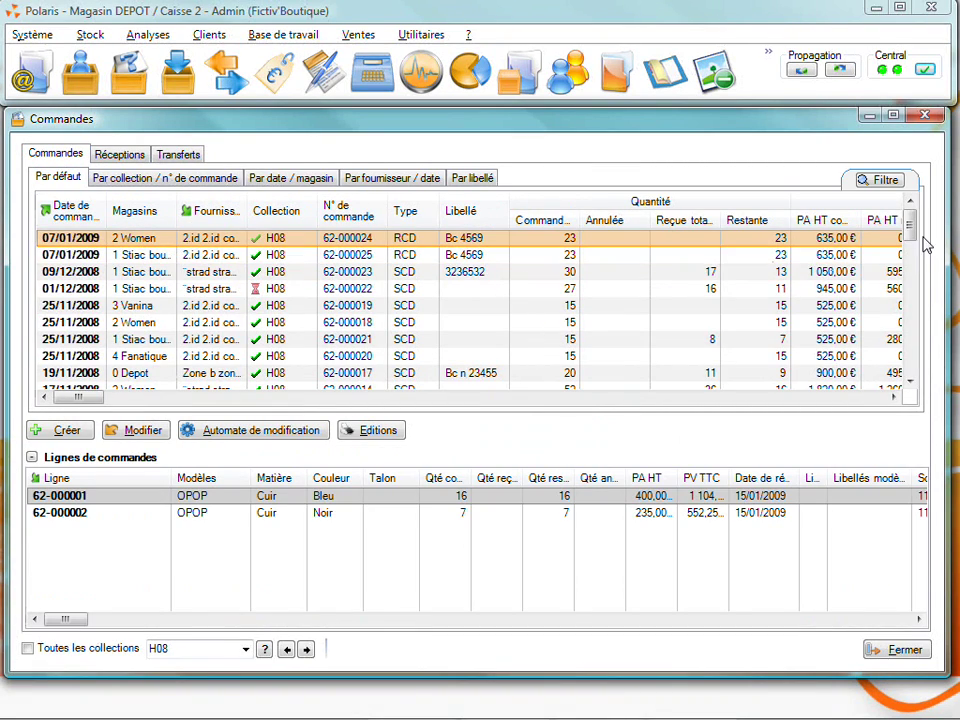
pyautogui.moveTo(914, 233)
pyautogui.mouseDown()
pyautogui.moveTo(911, 339)
pyautogui.moveTo(920, 225)
pyautogui.mouseUp()
pyautogui.click(280, 500)
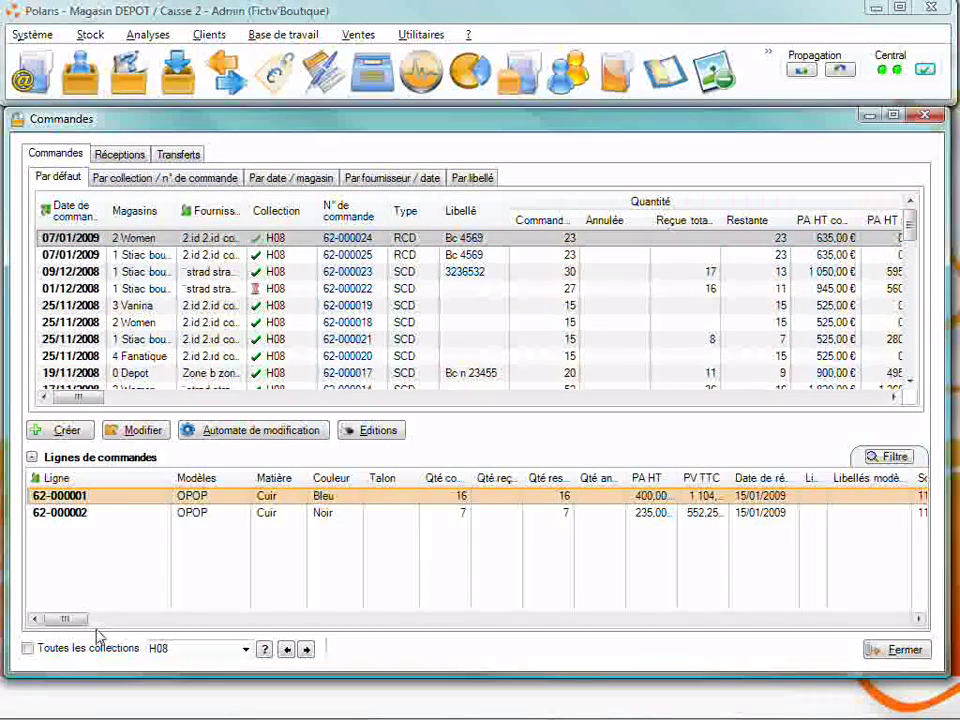
pyautogui.moveTo(72, 620)
pyautogui.mouseDown()
pyautogui.moveTo(664, 634)
pyautogui.moveTo(825, 628)
pyautogui.moveTo(72, 618)
pyautogui.mouseUp()
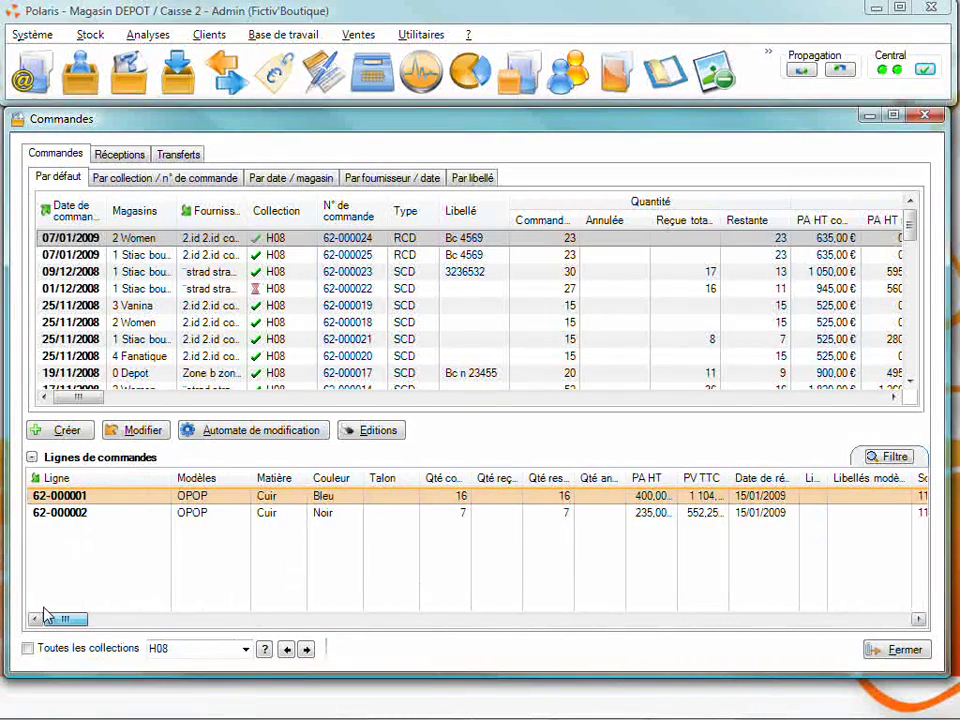
# - Start a new order of type SCD = Commande de saison for supplier 2.id 2.id contraire
pyautogui.click(72, 433)
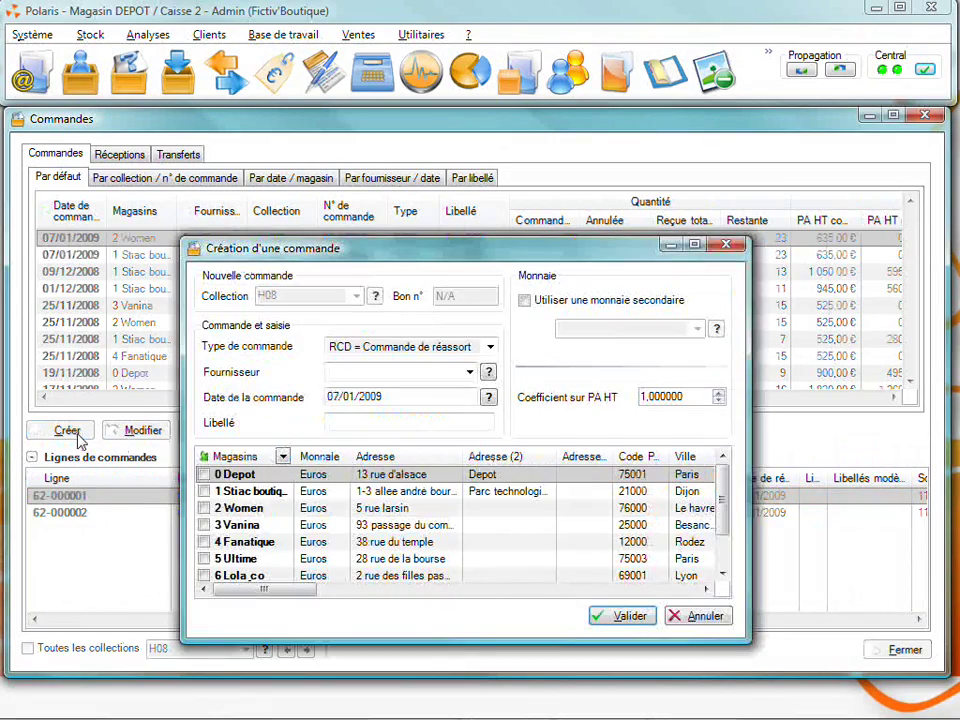
pyautogui.click(492, 348)
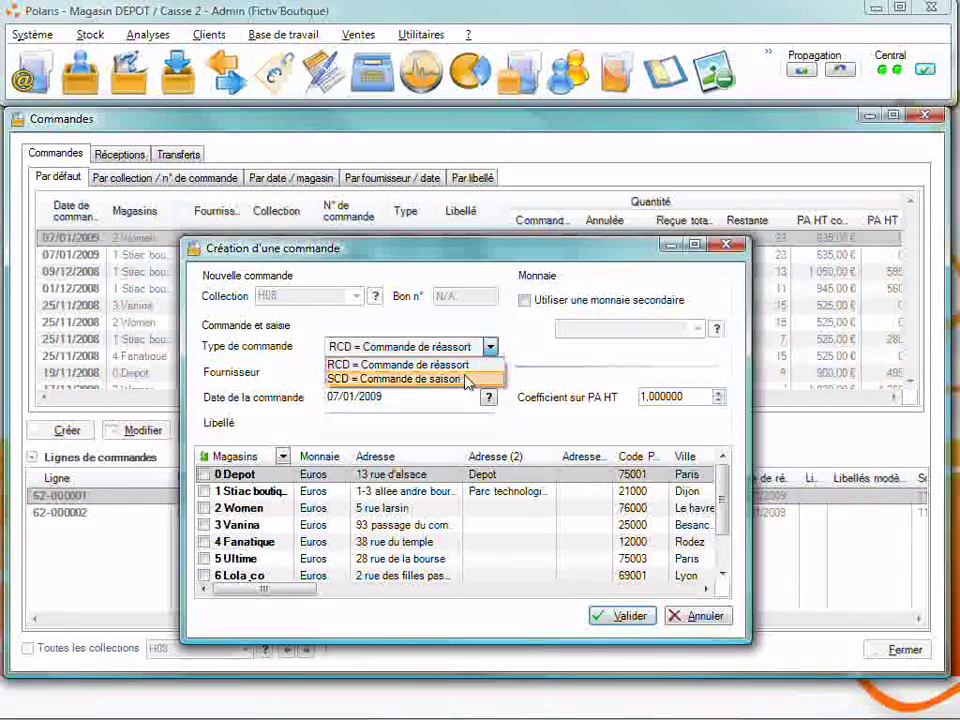
pyautogui.click(466, 380)
pyautogui.click(488, 372)
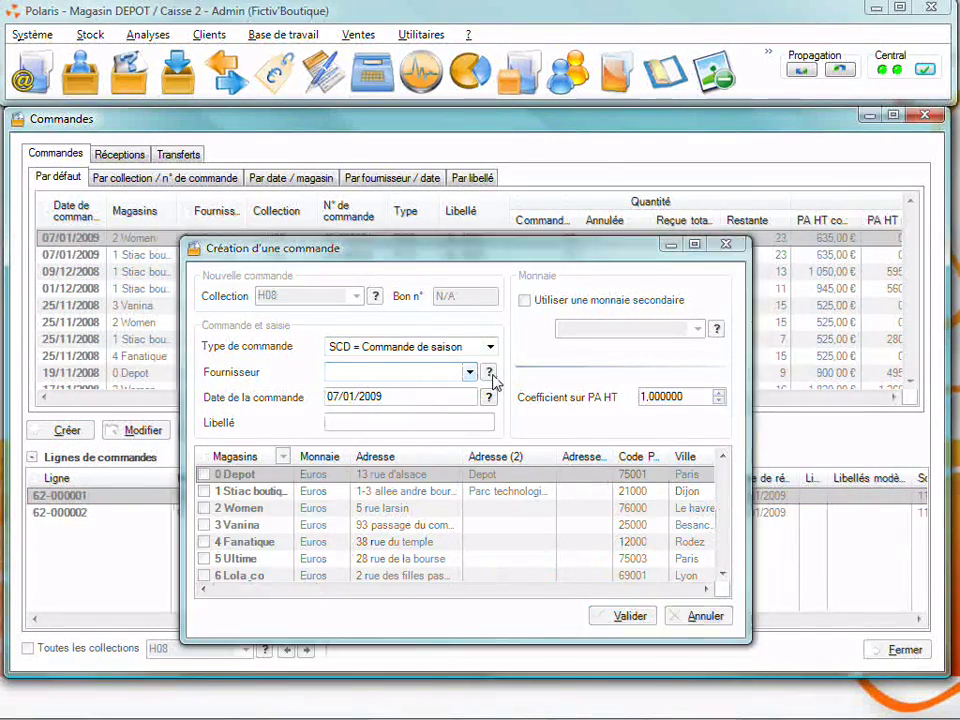
pyautogui.doubleClick(372, 280)
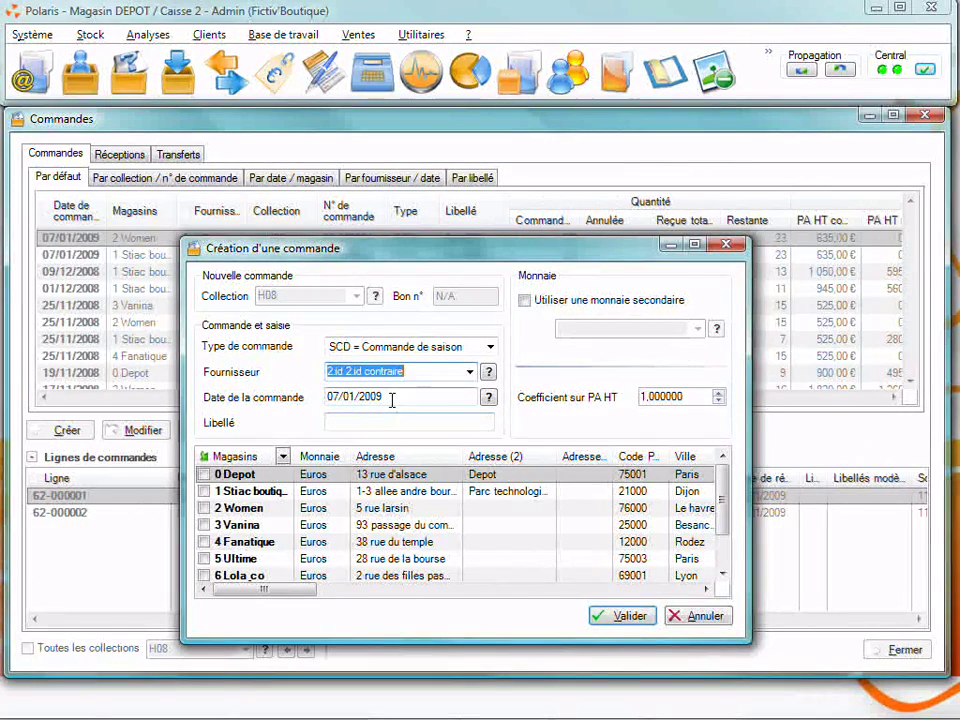
# - Set the order date to 02/01/2009 and enter the purchase order number as its label
pyautogui.moveTo(435, 396); pyautogui.dragTo(323, 400)
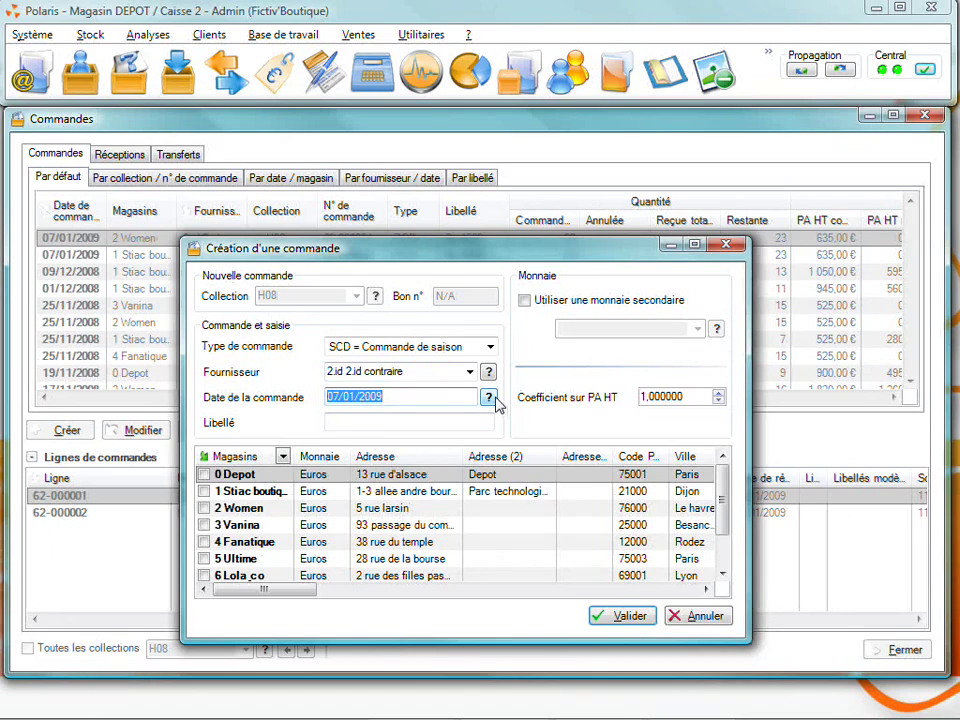
pyautogui.click(490, 398)
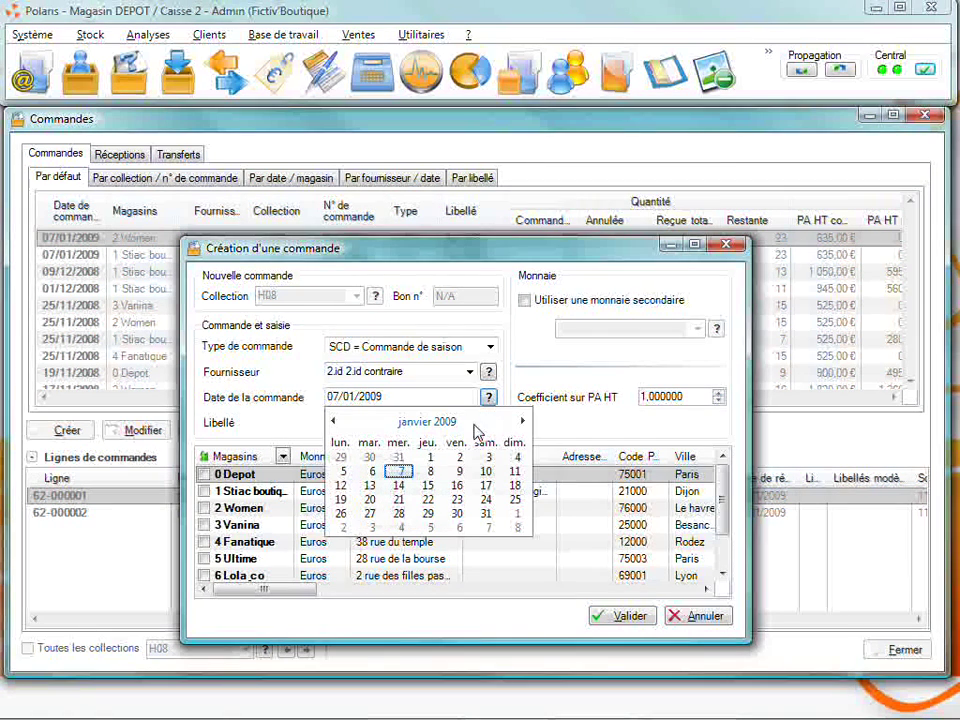
pyautogui.click(459, 457)
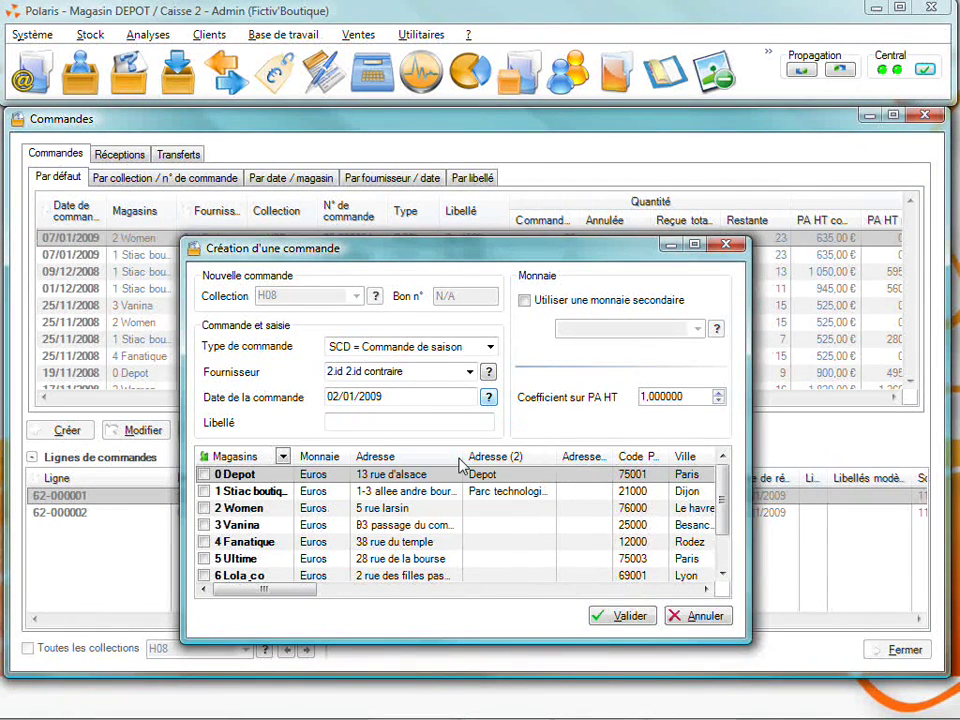
pyautogui.click(390, 423)
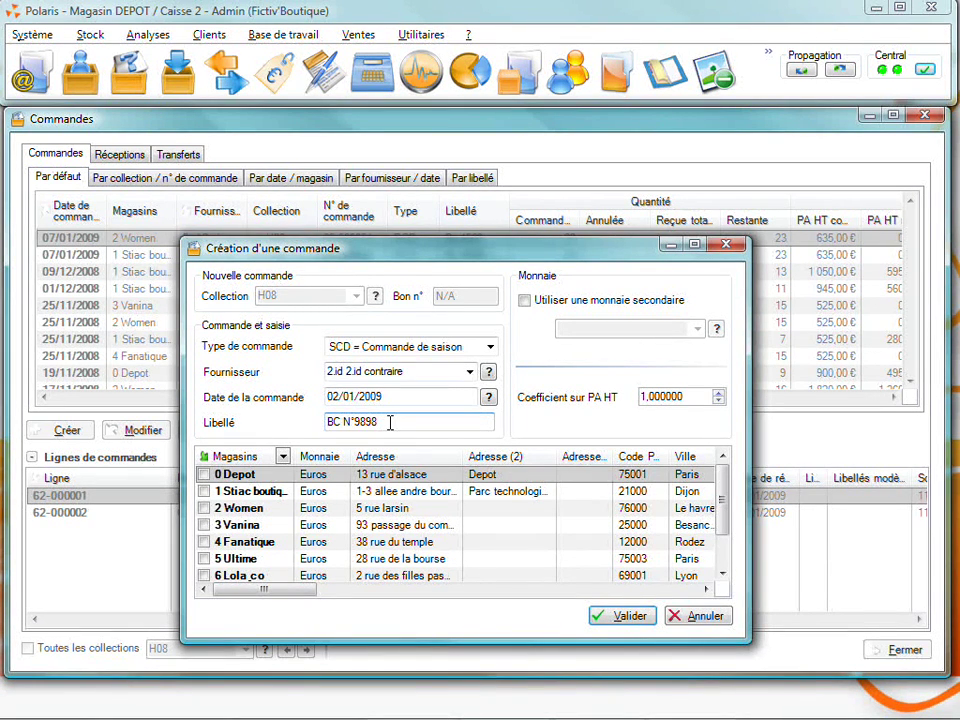
pyautogui.click(528, 301)
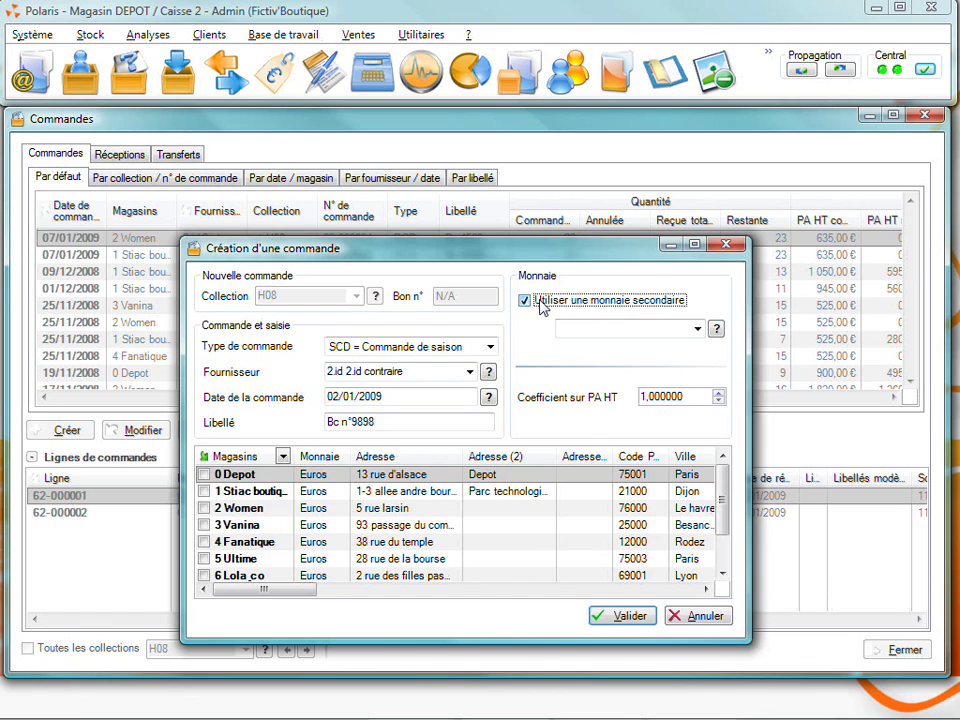
pyautogui.click(716, 328)
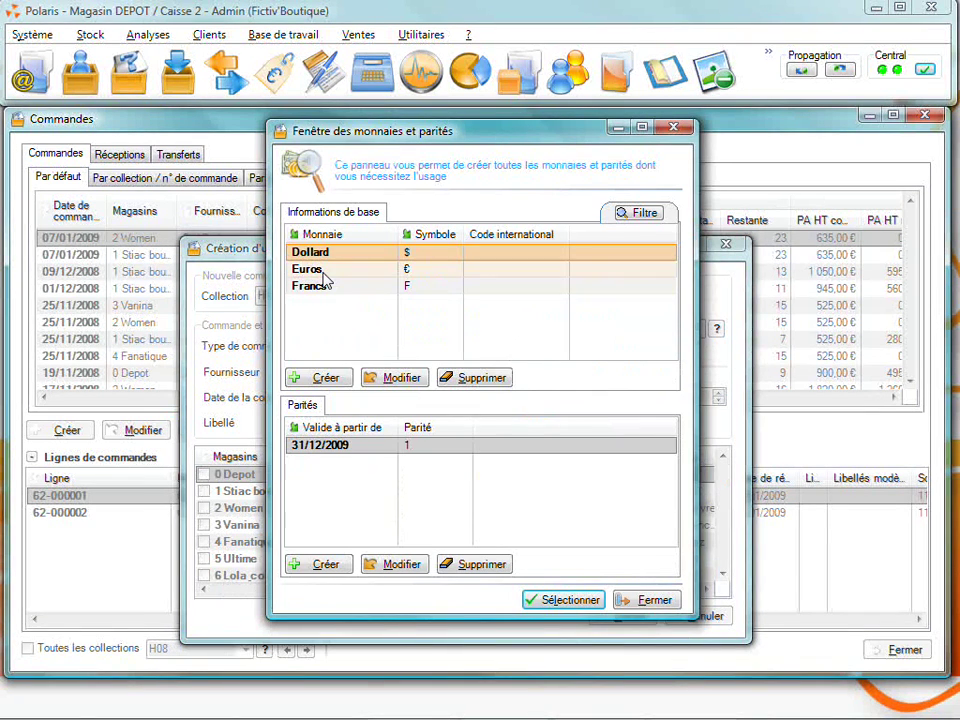
pyautogui.click(323, 272)
pyautogui.click(322, 287)
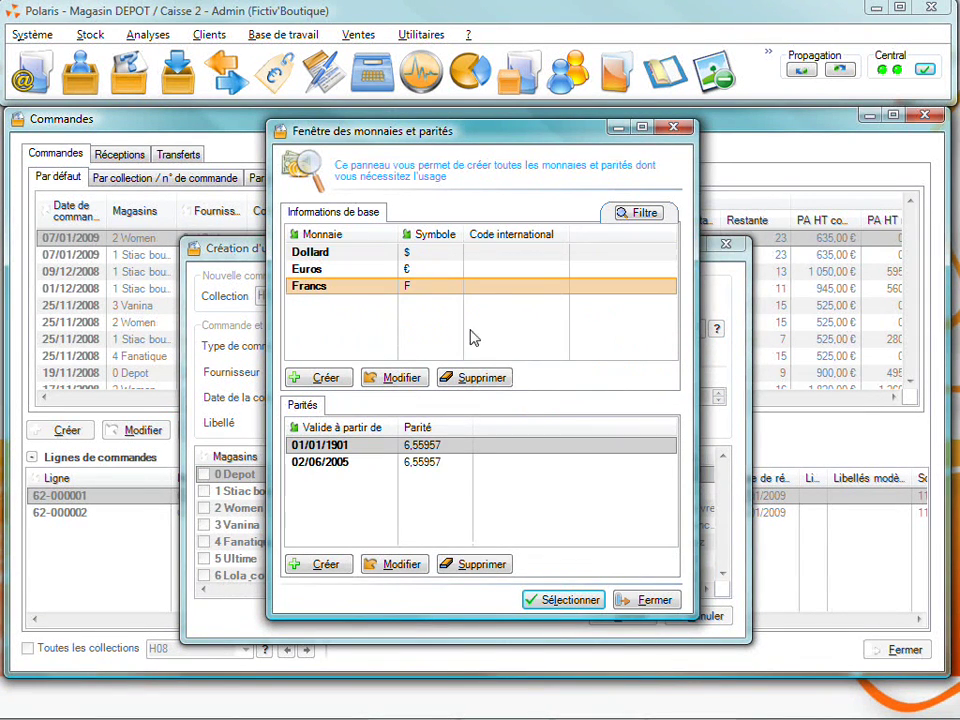
pyautogui.click(655, 600)
pyautogui.click(525, 300)
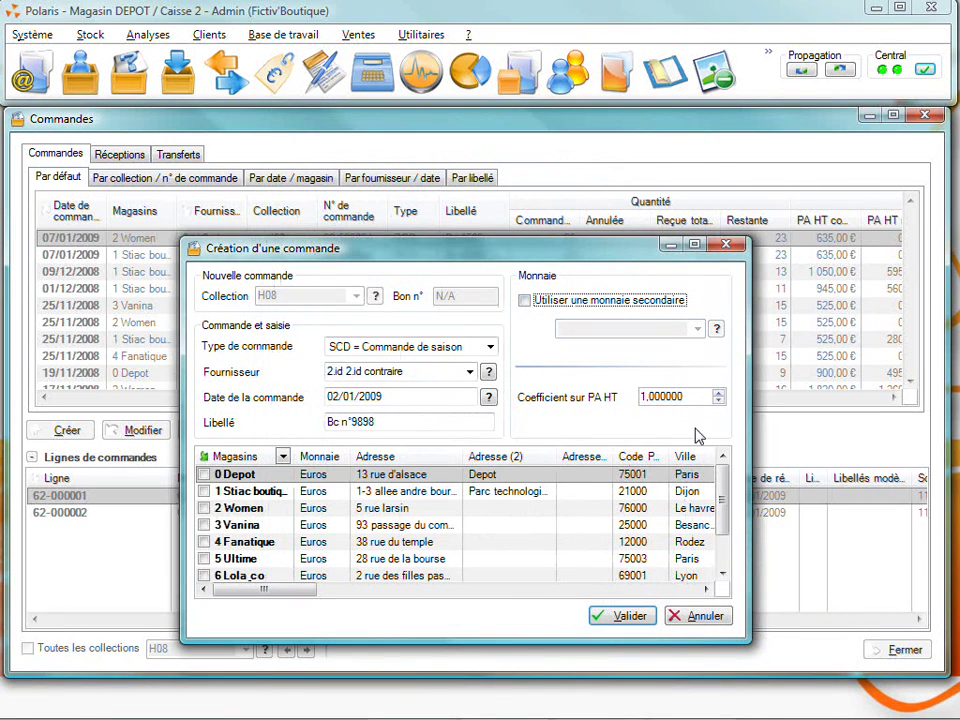
# - Assign the order to store 1 Stiac and validate the order header
pyautogui.moveTo(679, 397); pyautogui.dragTo(612, 397)
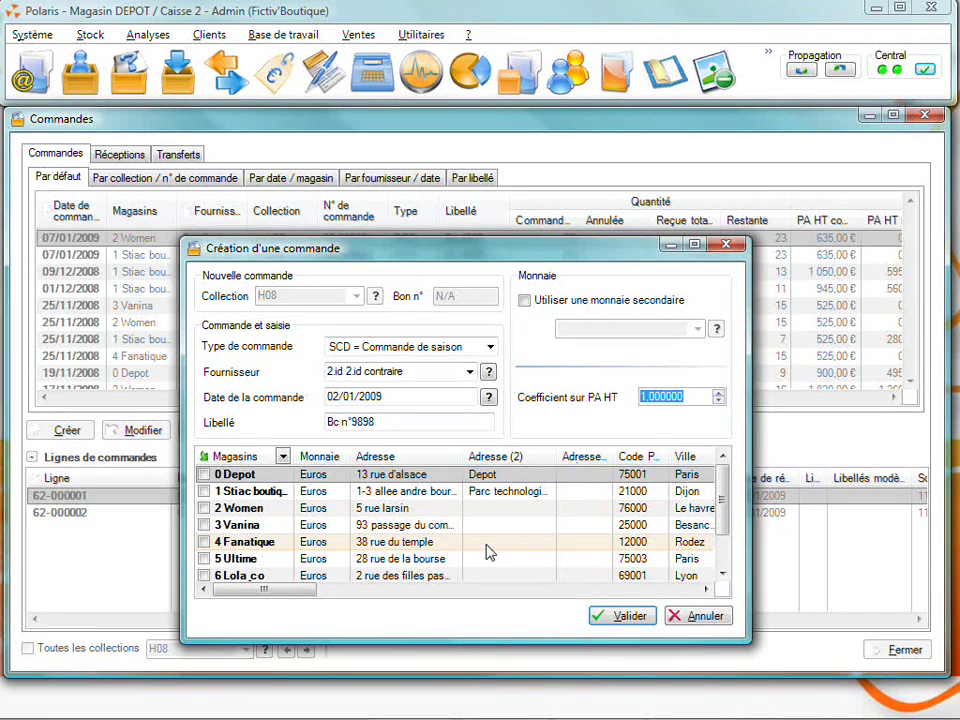
pyautogui.click(204, 491)
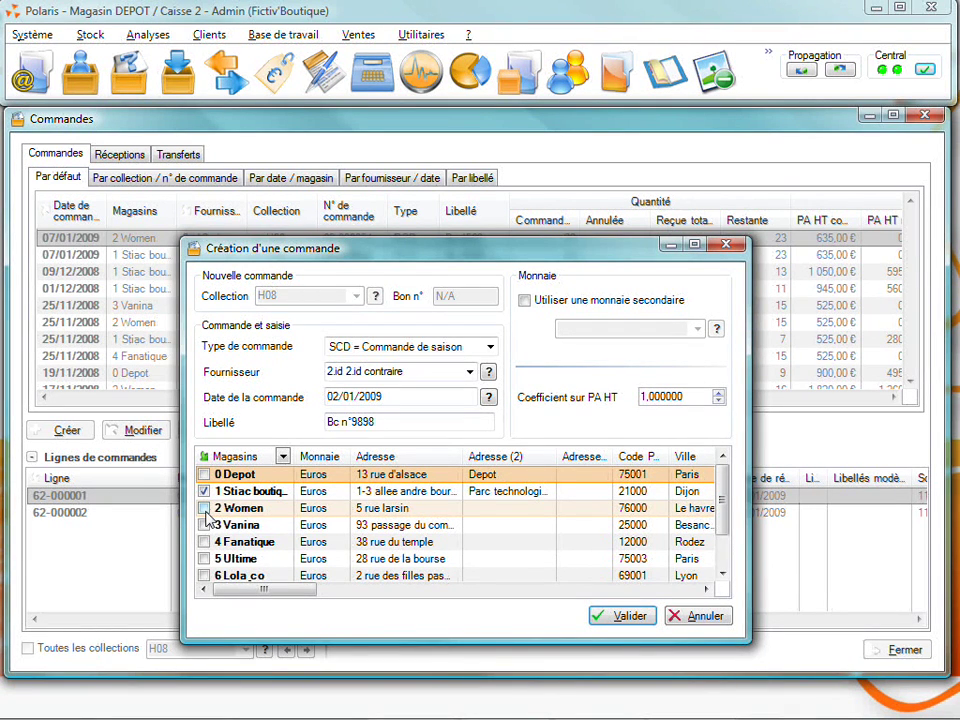
pyautogui.click(618, 616)
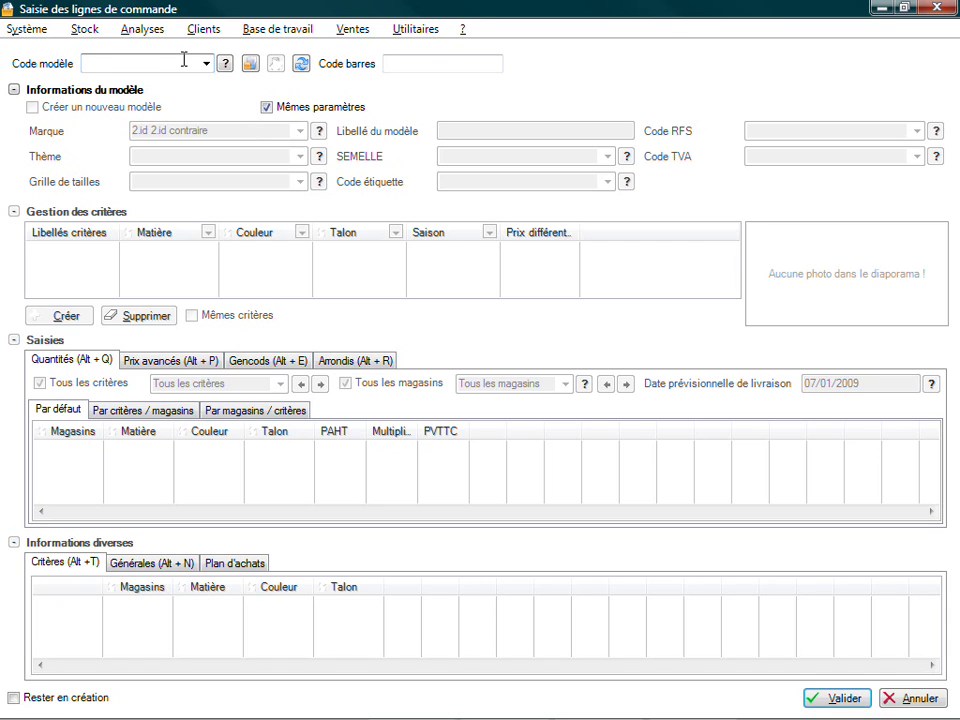
# - Enter polaris as the new model's code and Boucle or as its label
pyautogui.write('polaris')
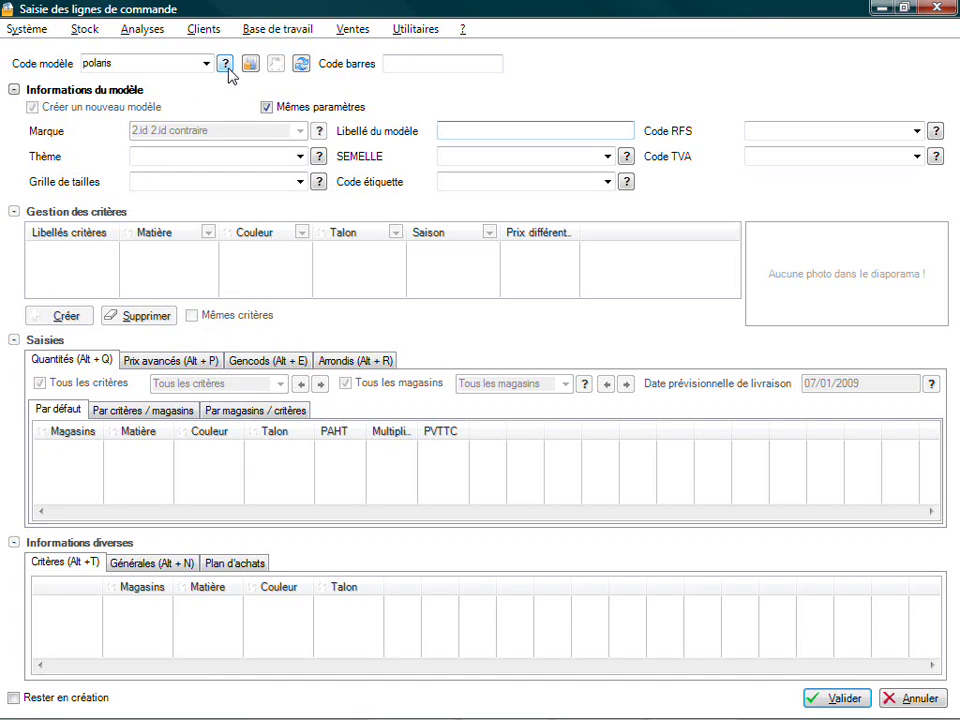
pyautogui.click(416, 64)
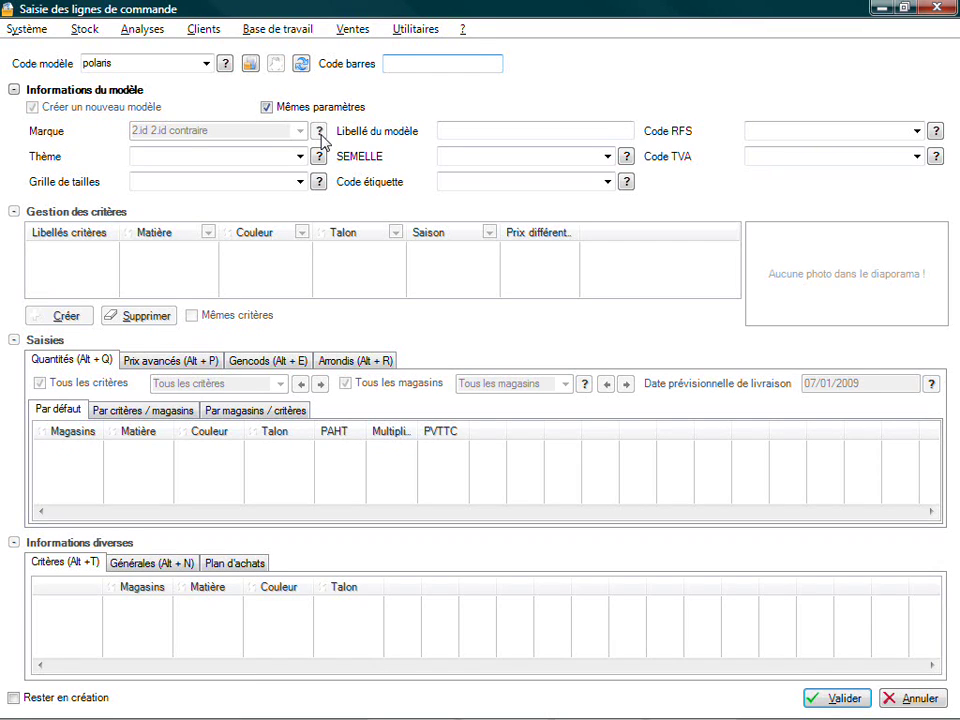
pyautogui.click(452, 129)
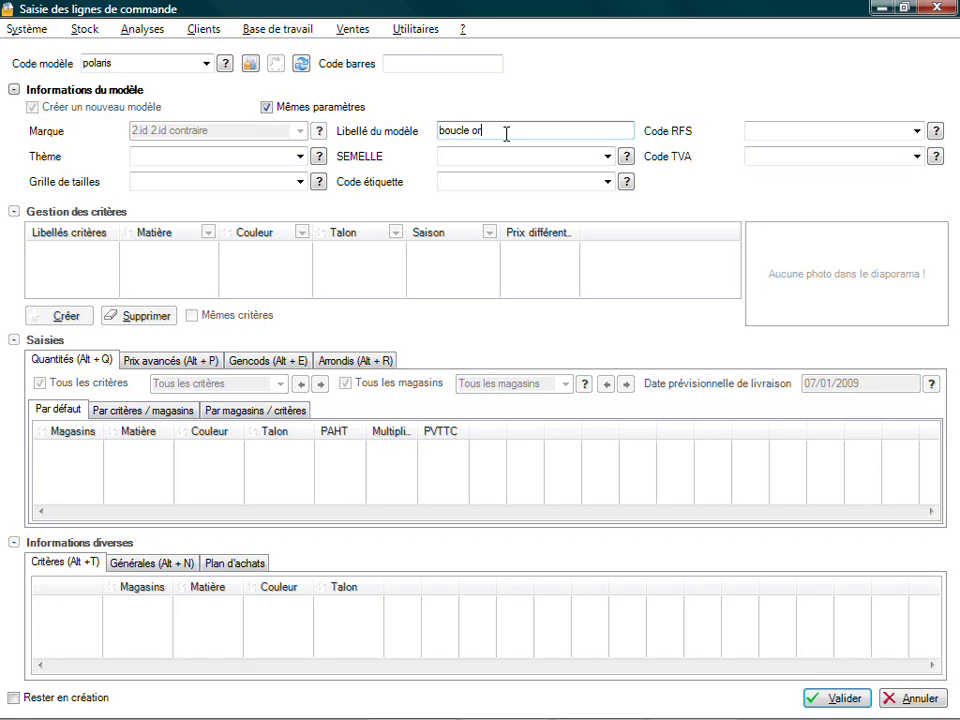
pyautogui.press('Tab')
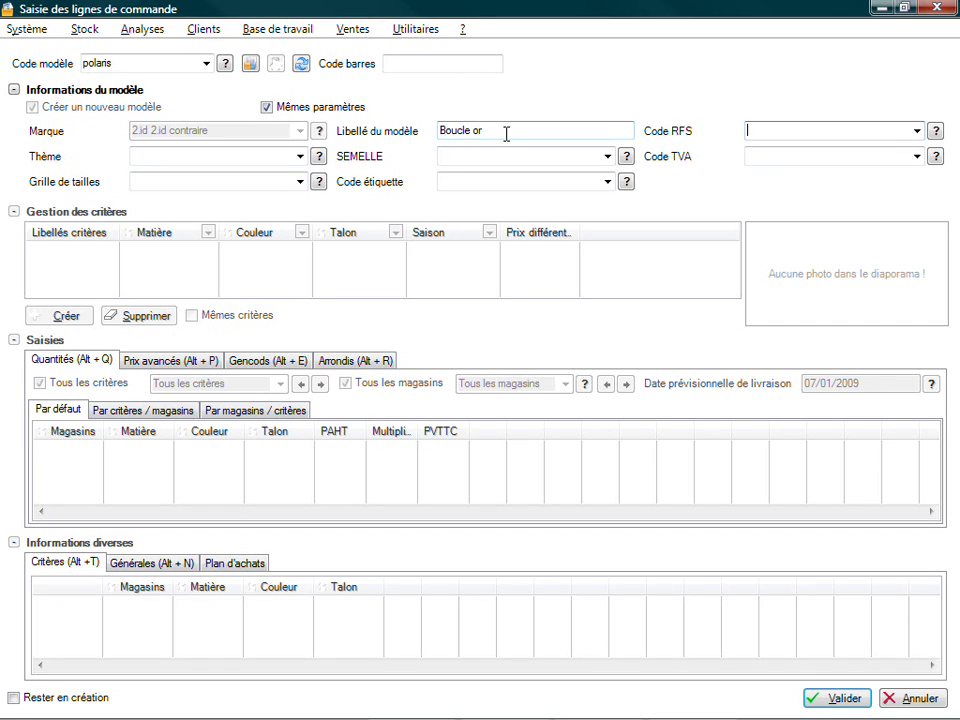
# - Set the model's RFS code to 111 Bottillon, choosing it again from the full sub-family list
pyautogui.write('111 Bottillon')
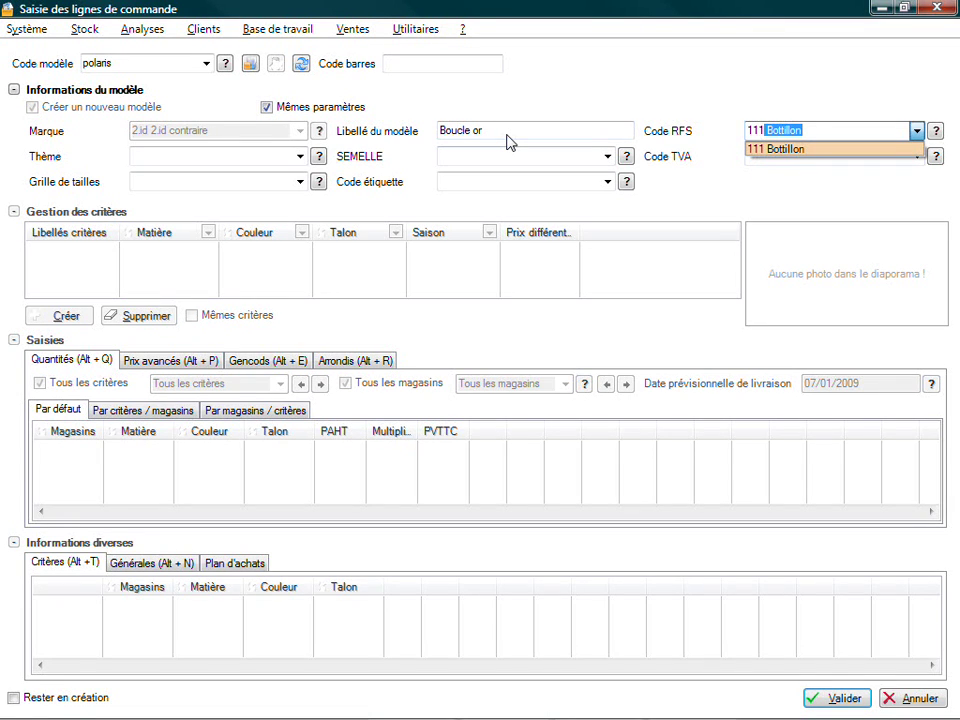
pyautogui.press('Tab')
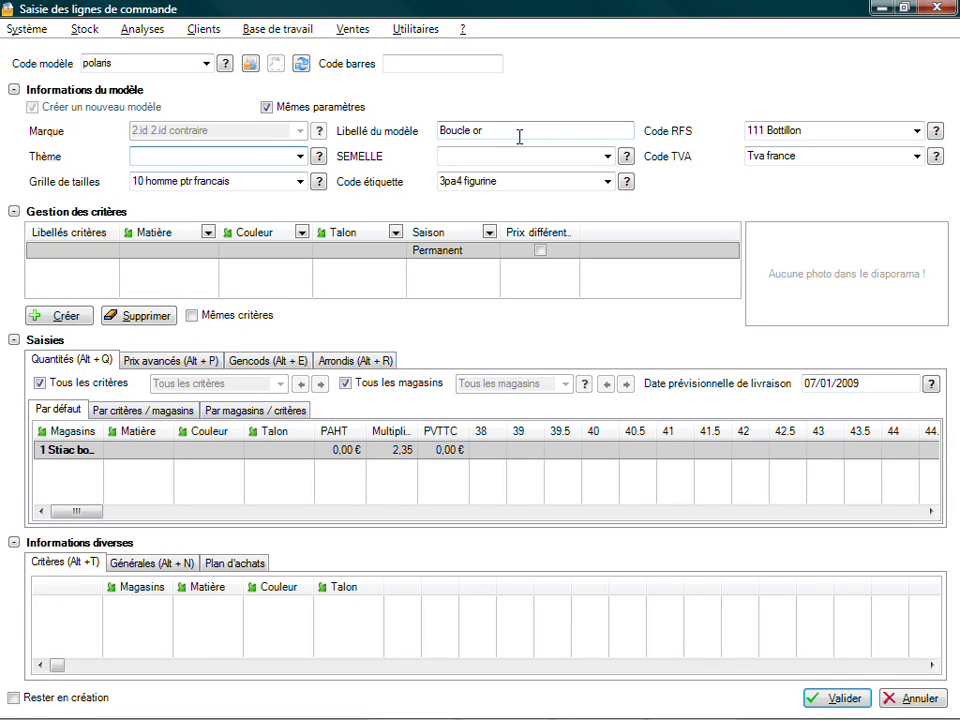
pyautogui.click(935, 130)
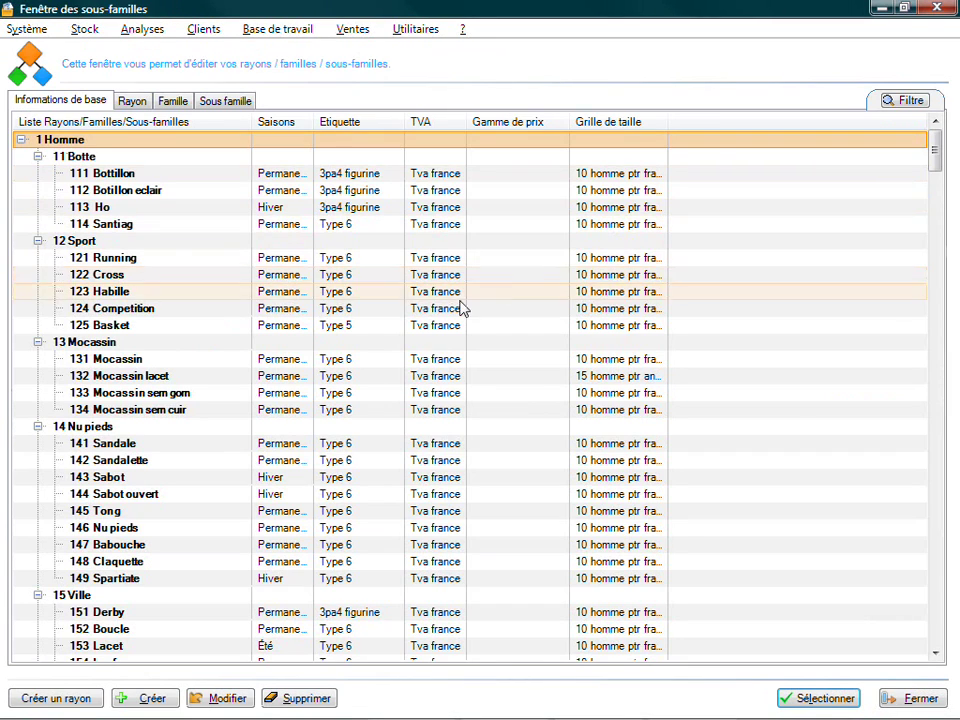
pyautogui.click(164, 177)
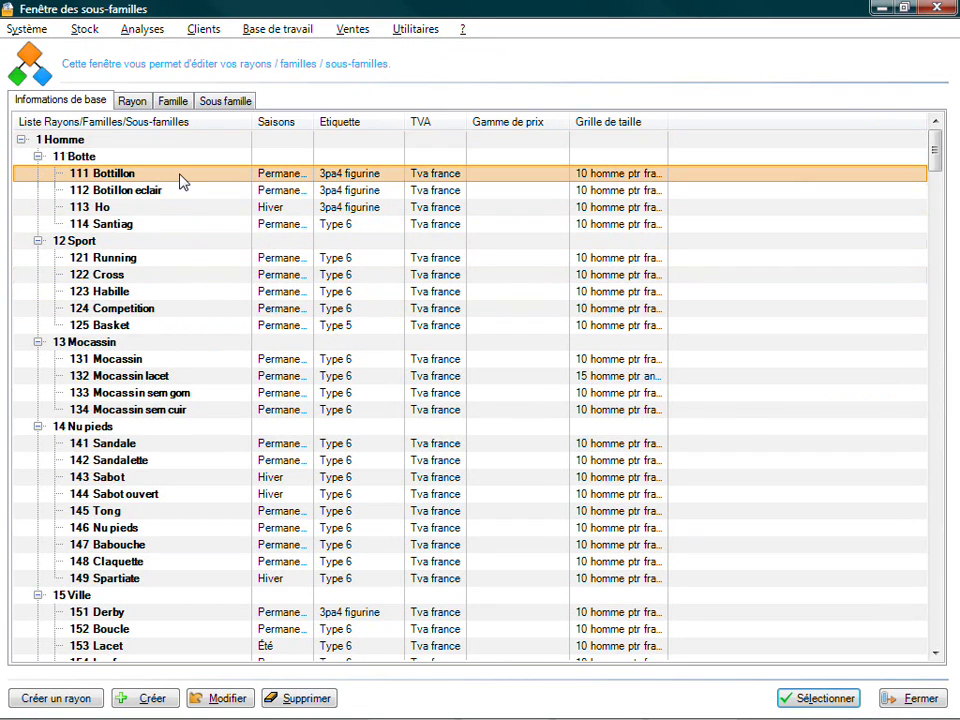
pyautogui.doubleClick(178, 177)
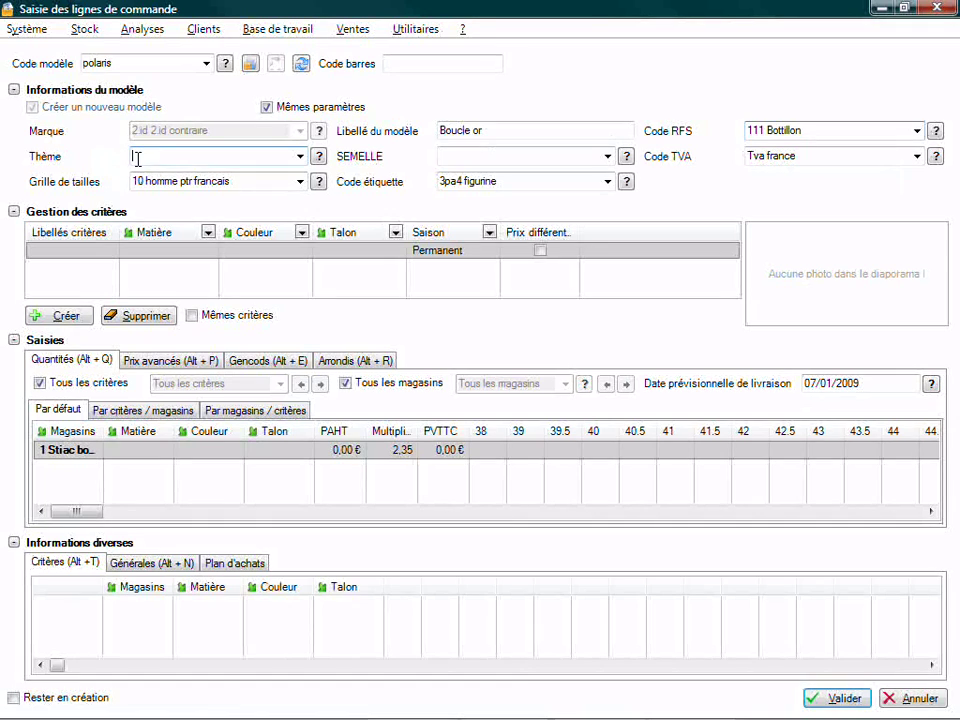
pyautogui.click(458, 160)
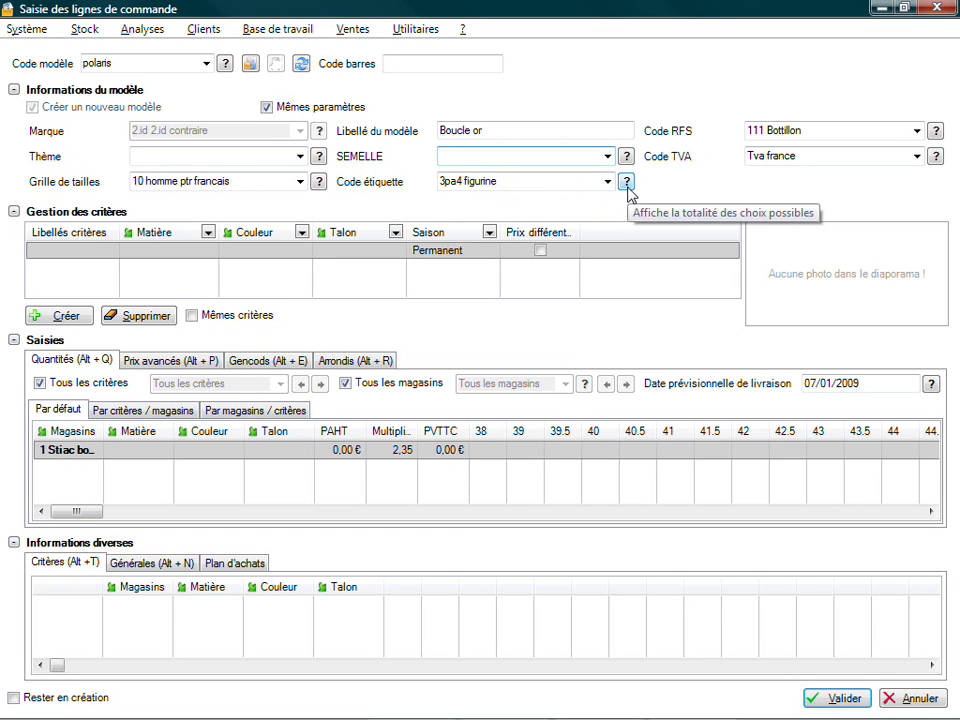
# - Set the material (Matière) of the model's first criteria row to Cuir
pyautogui.click(183, 256)
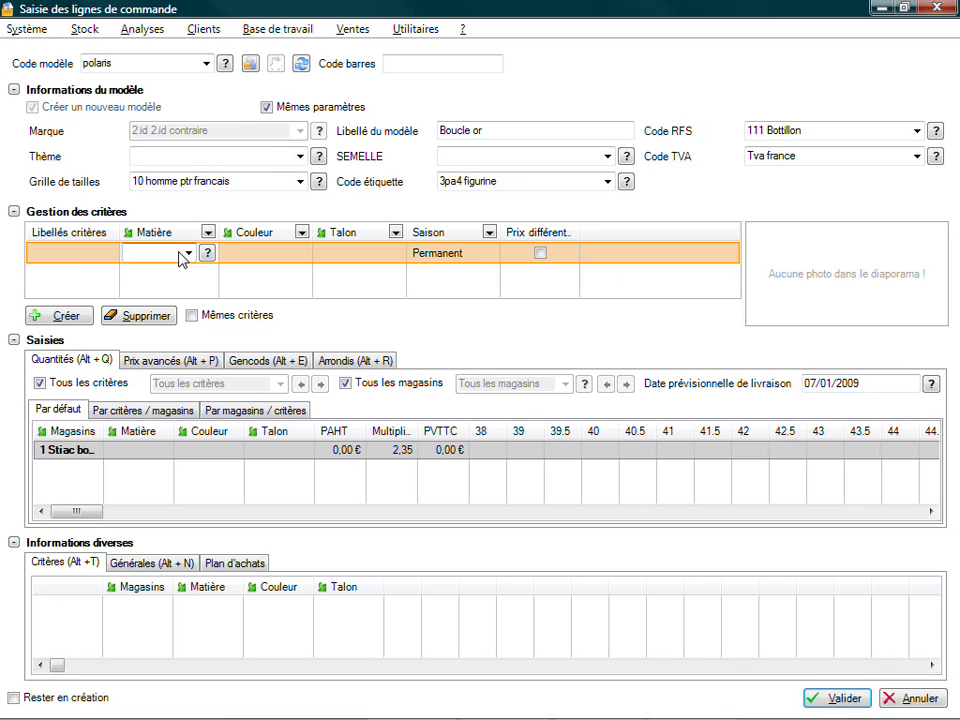
pyautogui.write('cui')
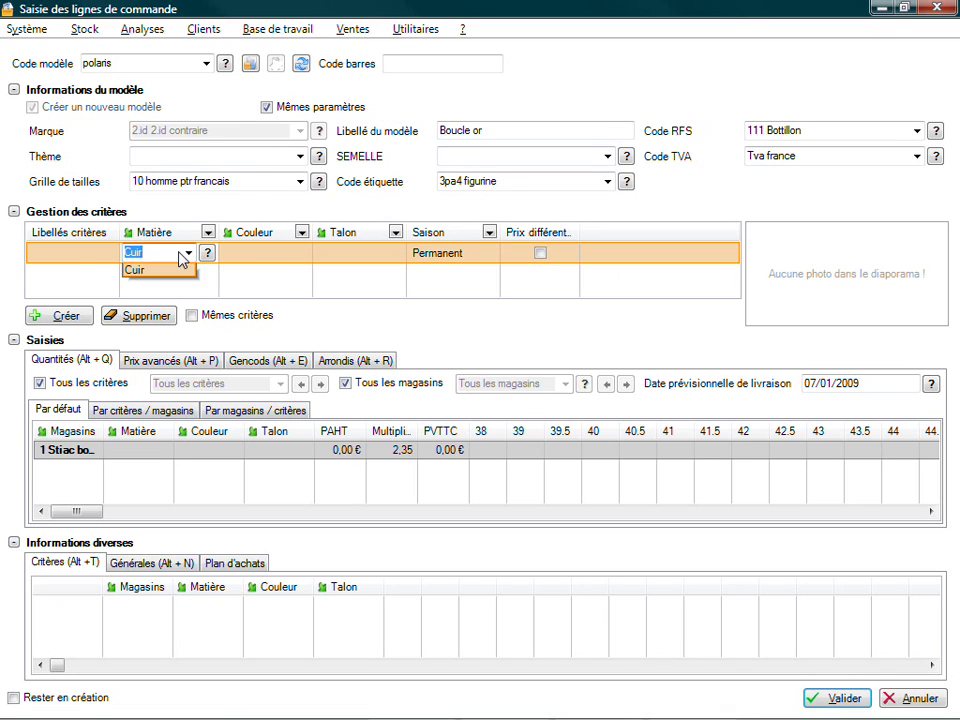
pyautogui.write('r')
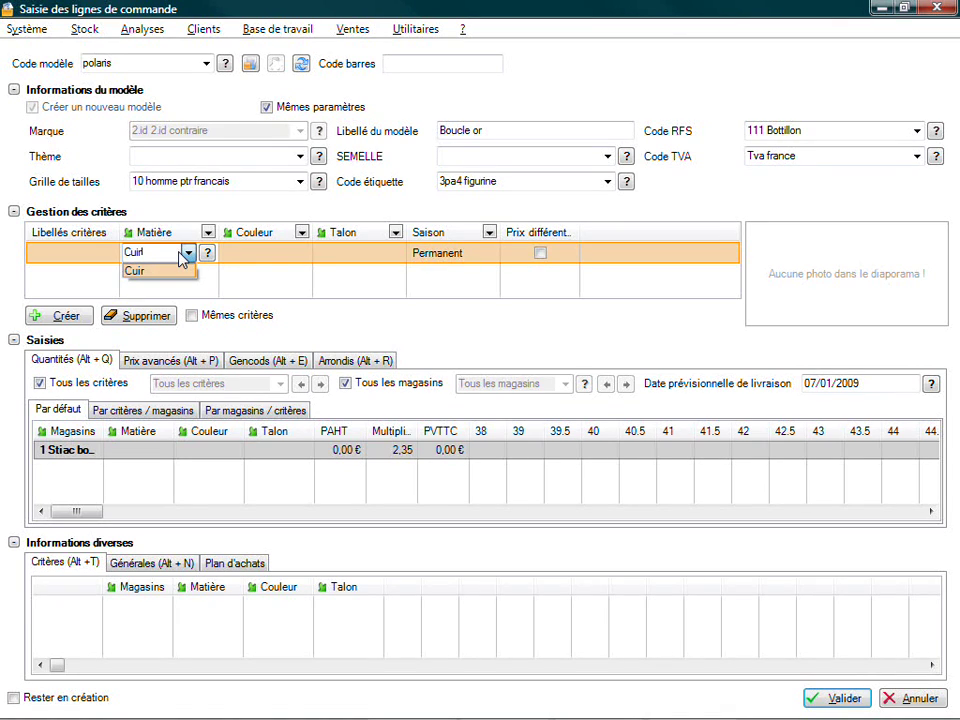
pyautogui.press('Return')
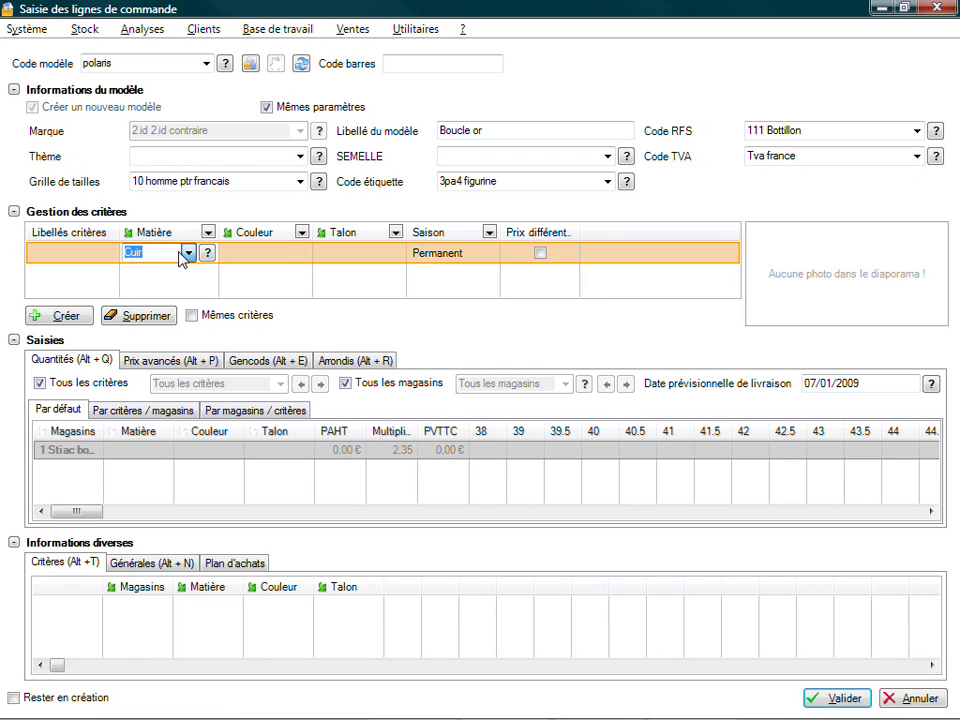
pyautogui.press('Tab')
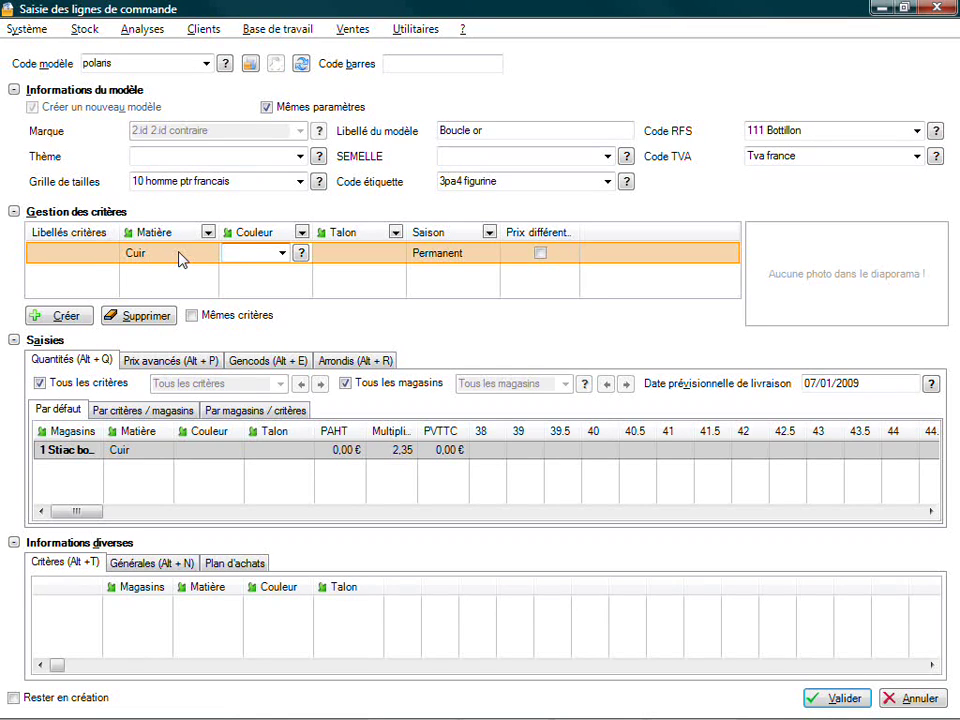
# - Set the first criteria row's colour to Marron, leave its heel empty, and enable different prices for that row
pyautogui.write('Mat')
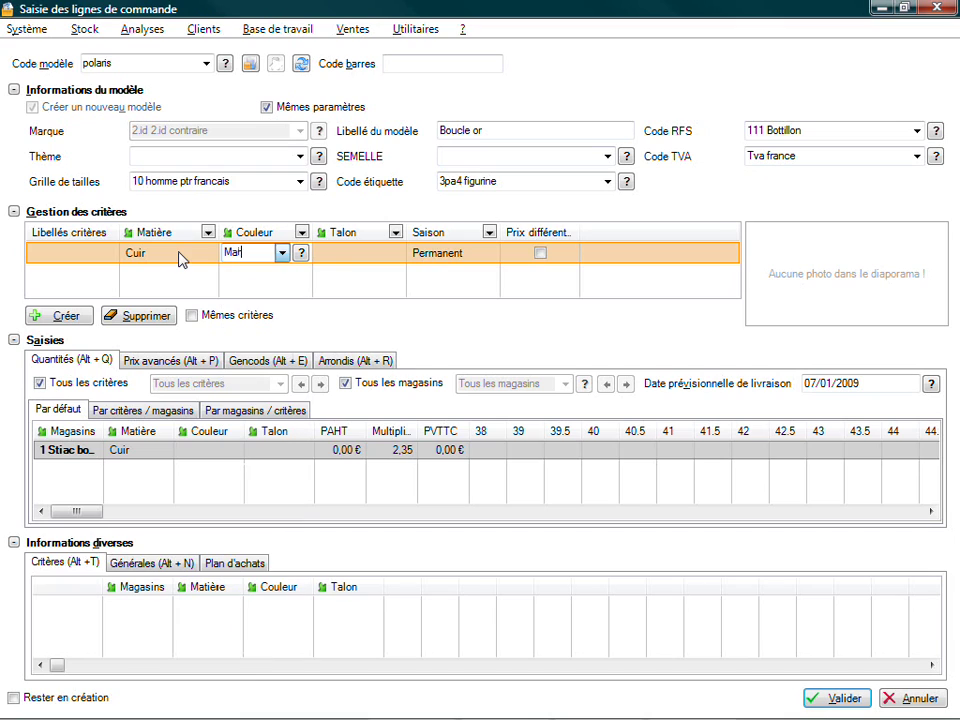
pyautogui.press('BackSpace')
pyautogui.write('rr')
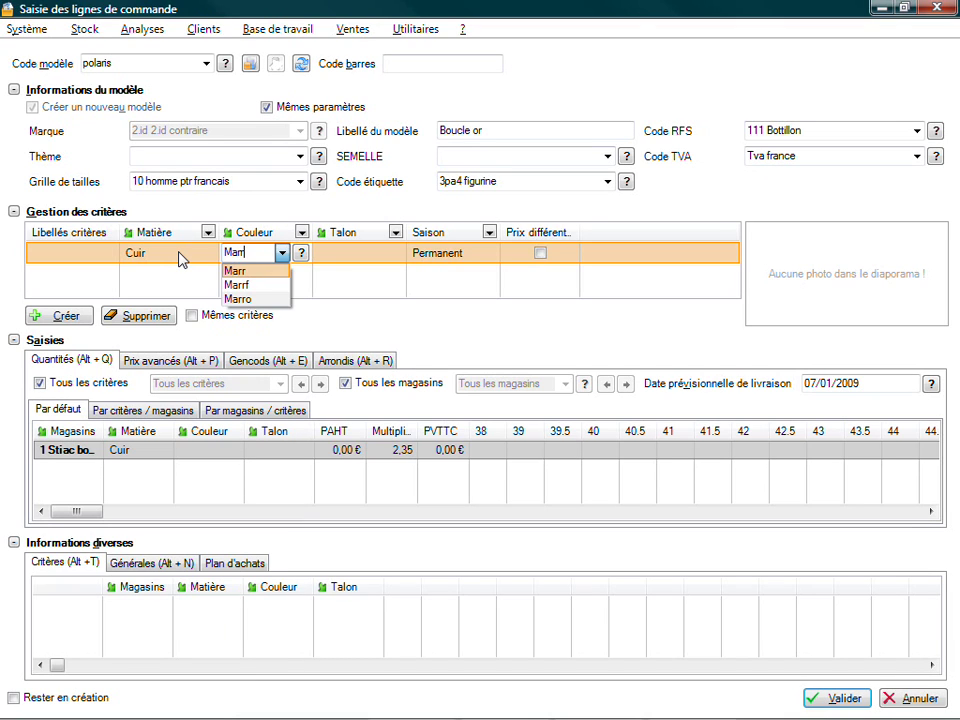
pyautogui.write('on')
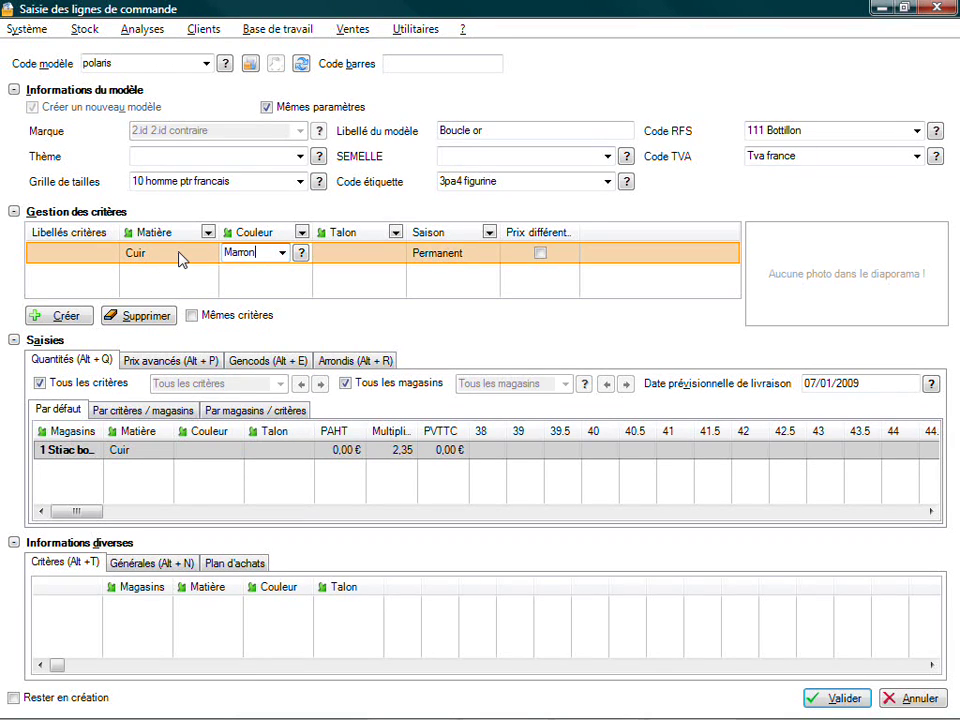
pyautogui.press('Return')
pyautogui.press('Tab')
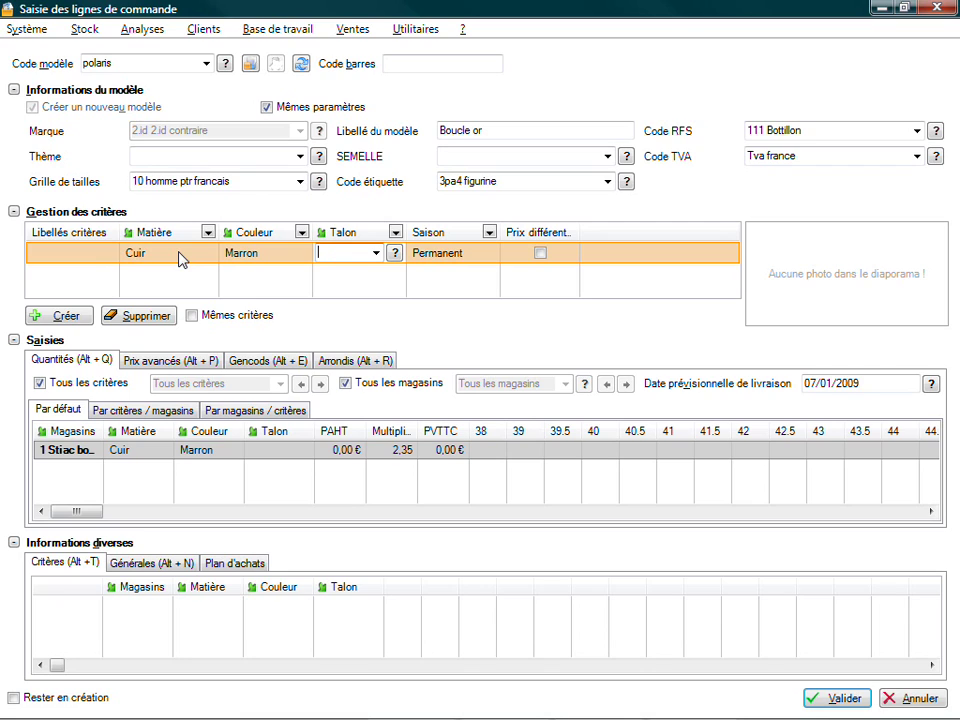
pyautogui.press('Return')
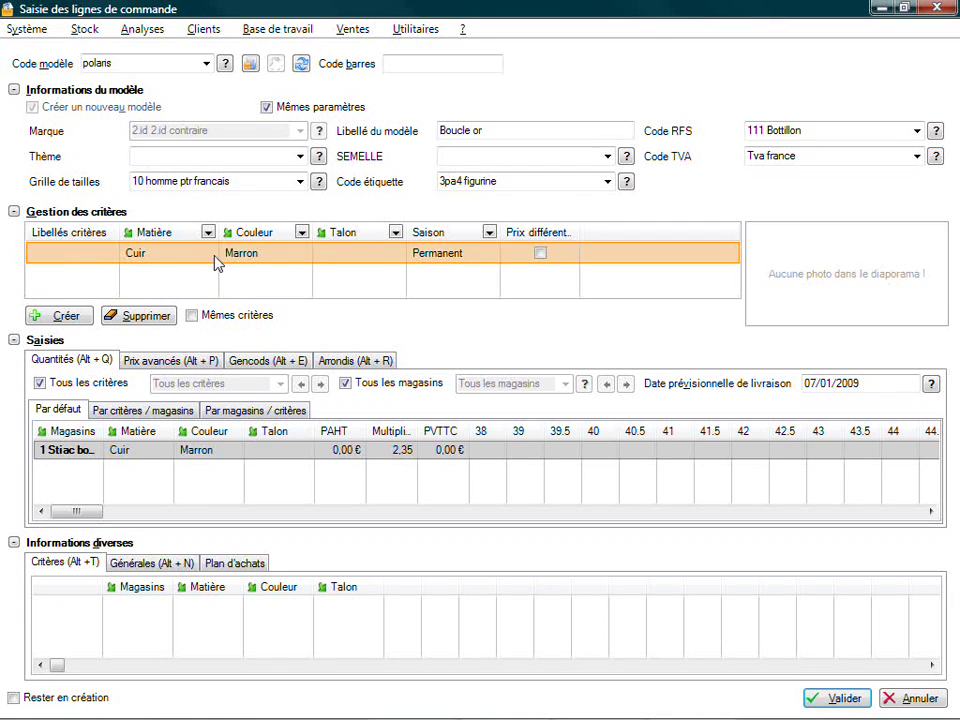
pyautogui.click(540, 254)
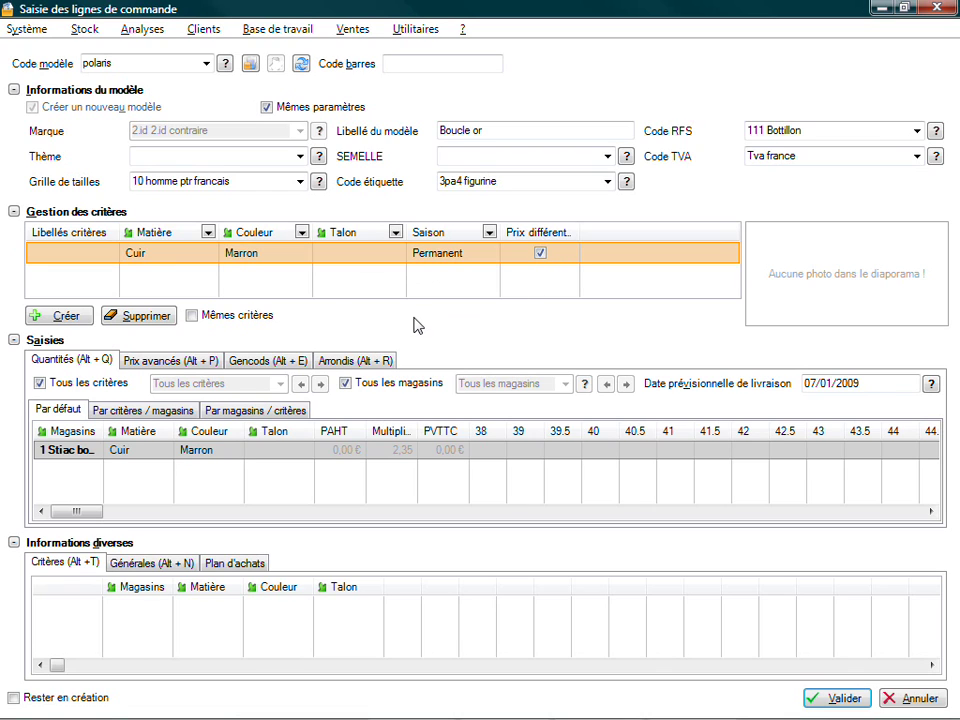
# - Create a second criteria row and set its colour to Bleu, leaving the heel empty
pyautogui.click(75, 325)
pyautogui.click(272, 270)
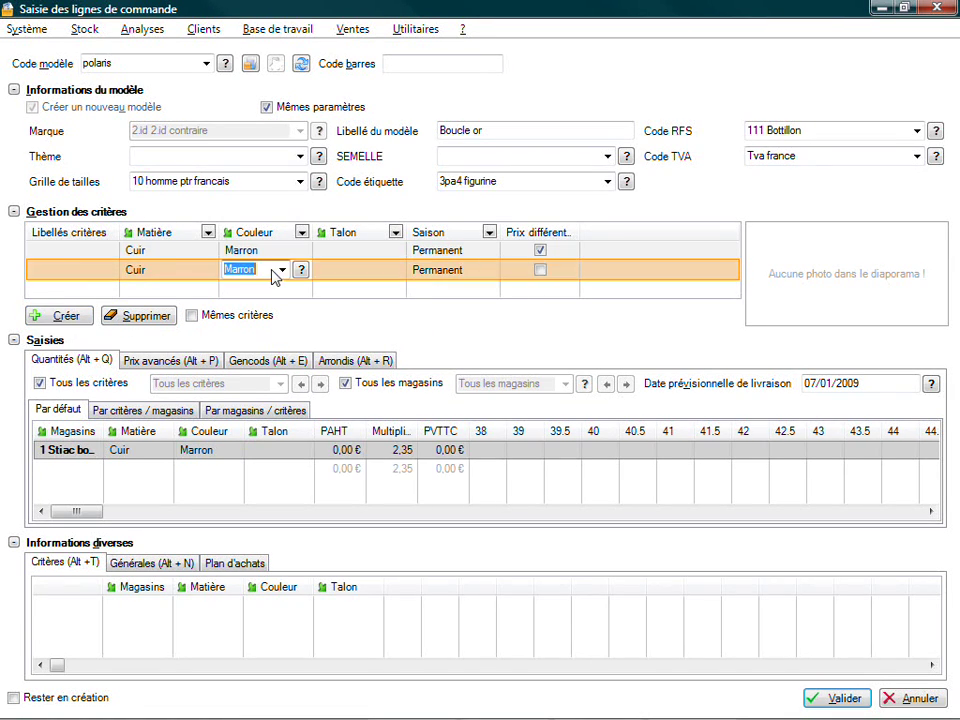
pyautogui.write('bleu')
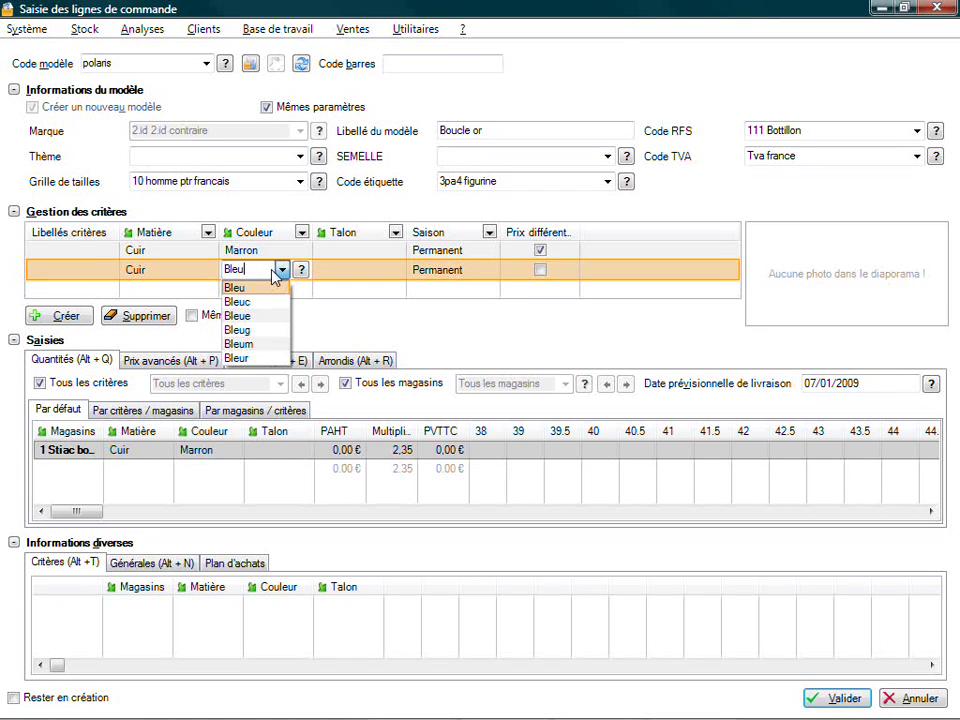
pyautogui.press('Tab')
pyautogui.write('i')
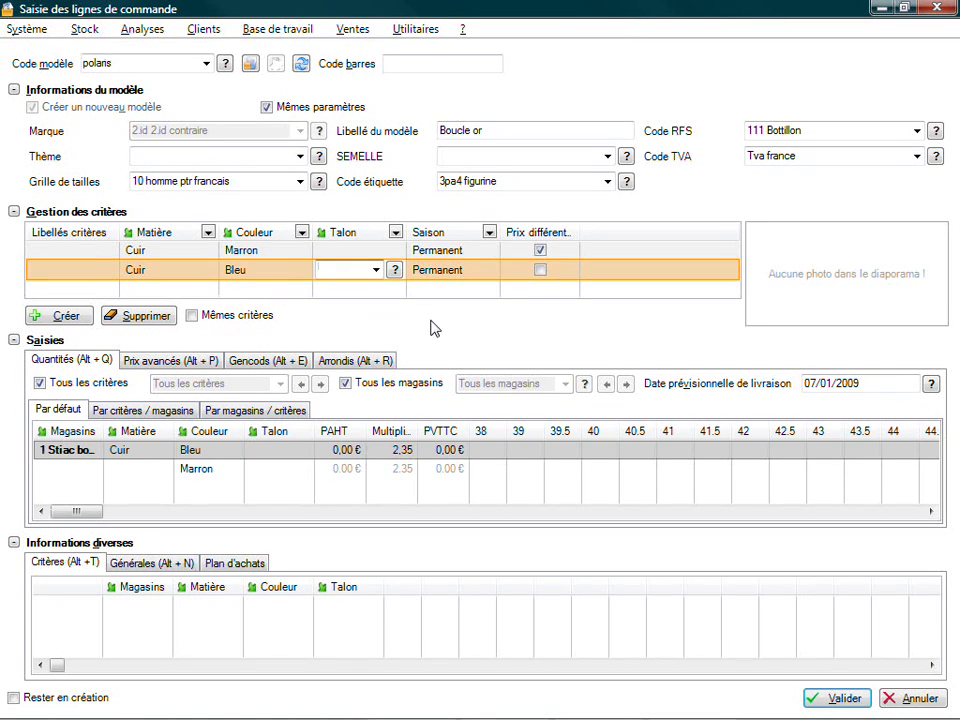
pyautogui.press('Escape')
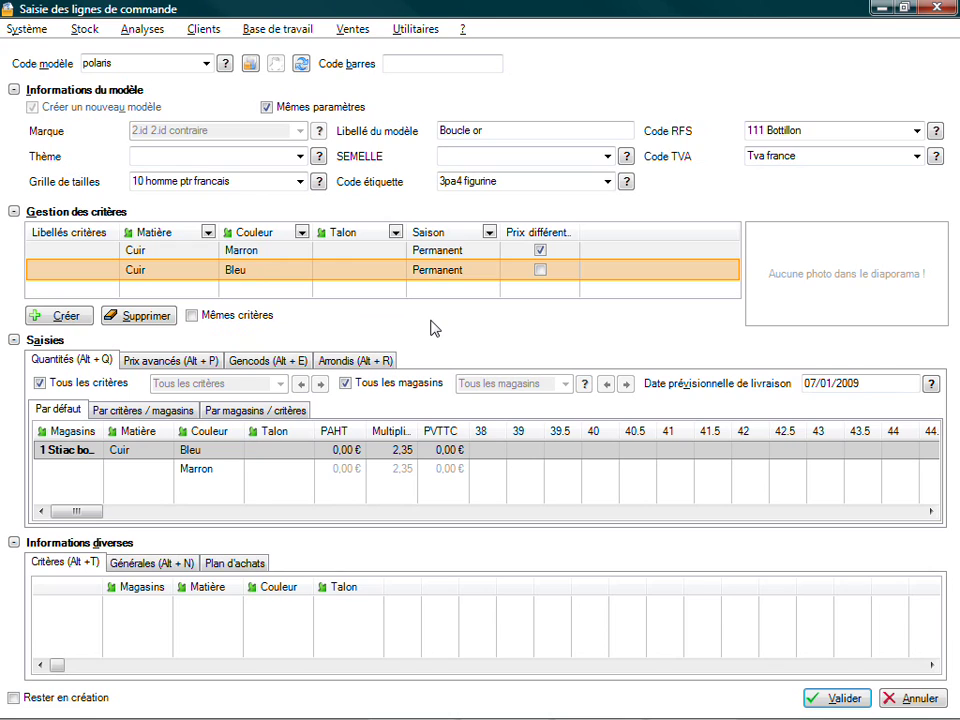
# - Set the expected delivery date to 15/01/2009
pyautogui.click(814, 382)
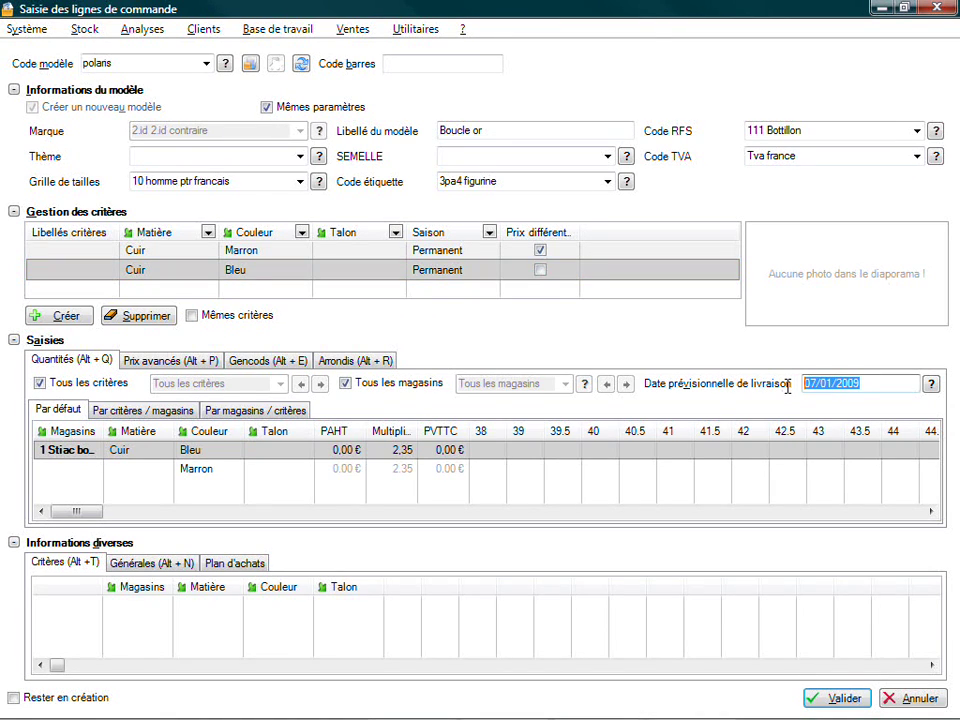
pyautogui.write('150109')
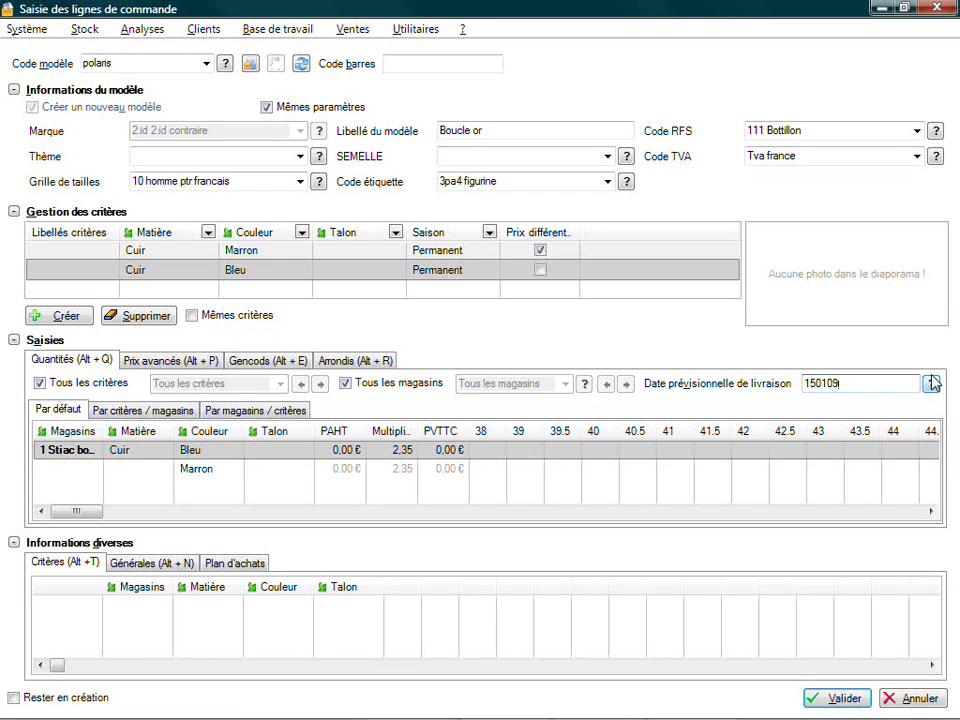
pyautogui.press('Tab')
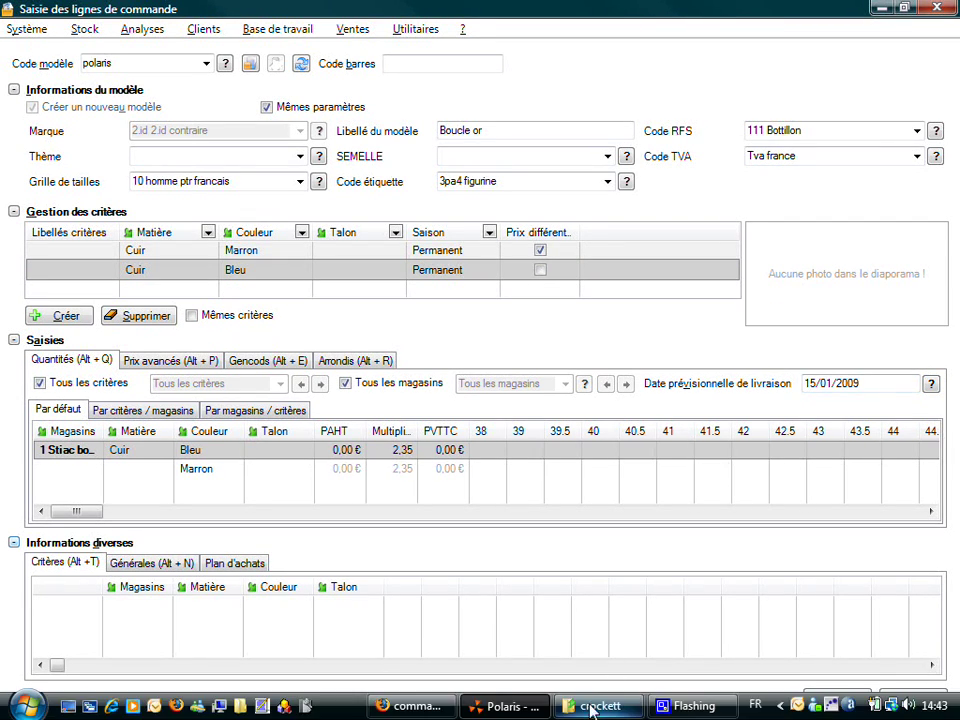
# - Switch to the crockett folder window and add the BUCKINGHAM_NOIR_HD picture to the model's photo area
pyautogui.click(598, 706)
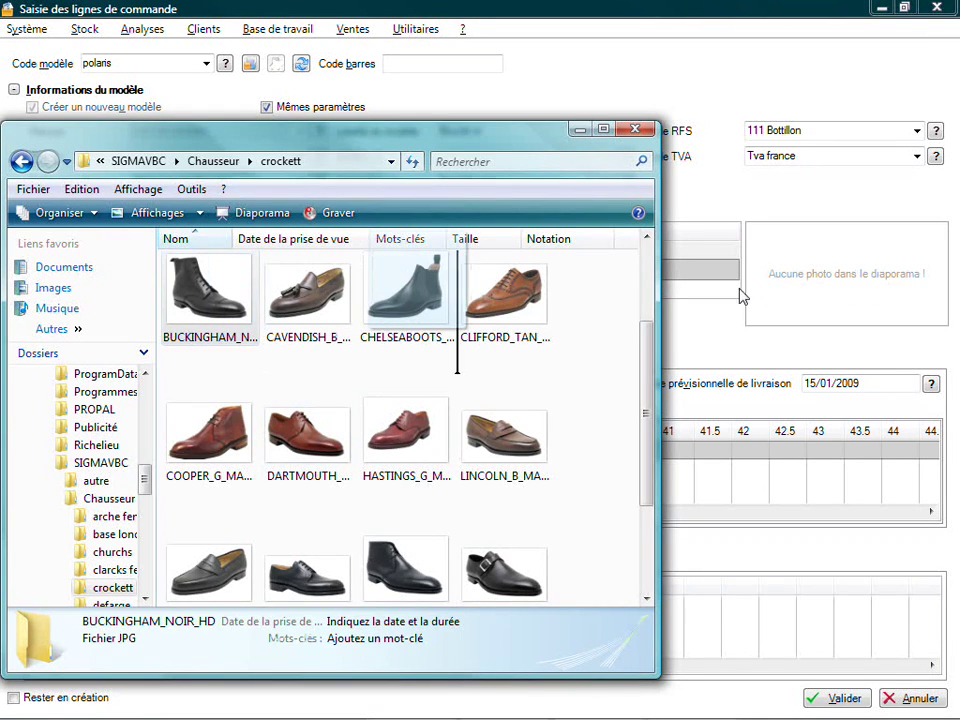
pyautogui.moveTo(885, 313); pyautogui.dragTo(885, 313)
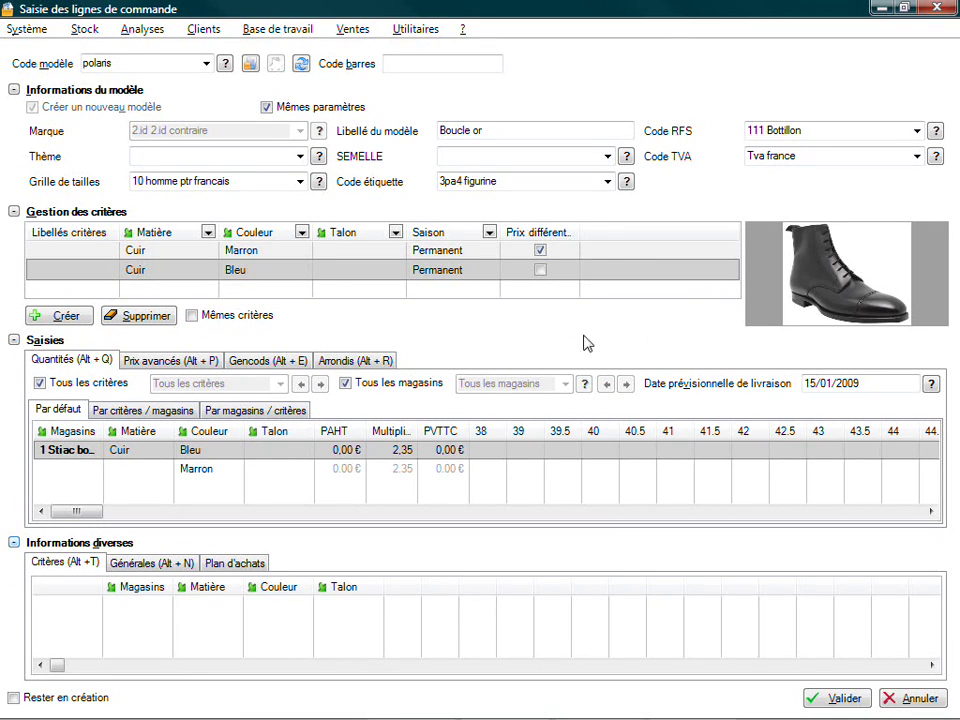
# - Set the Bleu line's purchase price (PAHT) to 35 € and its selling price (PVTTC) to 89 €
pyautogui.click(337, 452)
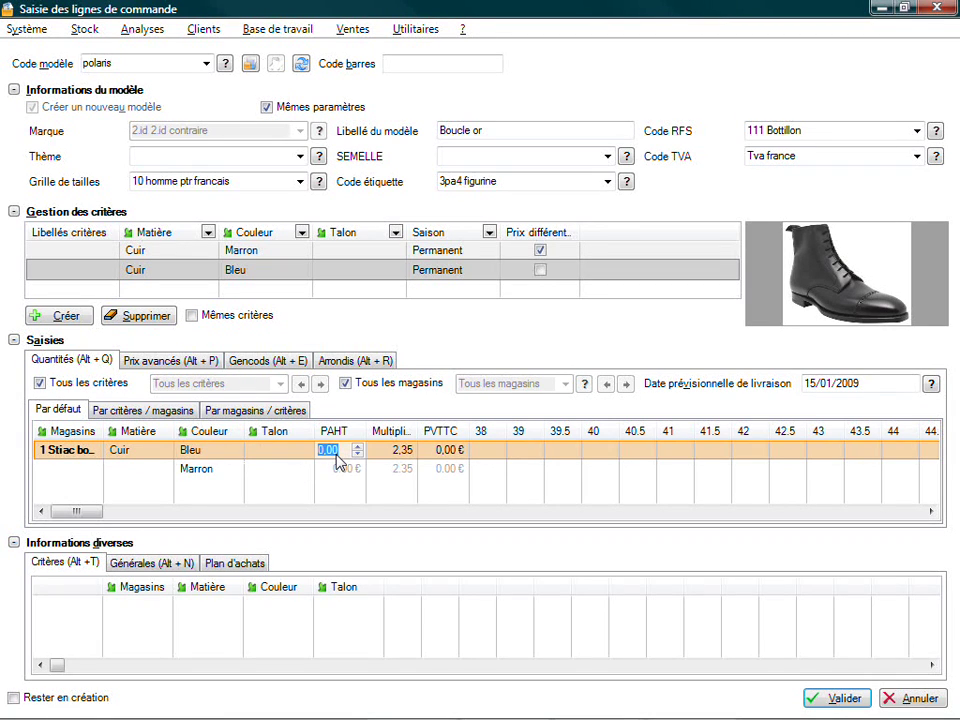
pyautogui.write('35')
pyautogui.press('Tab')
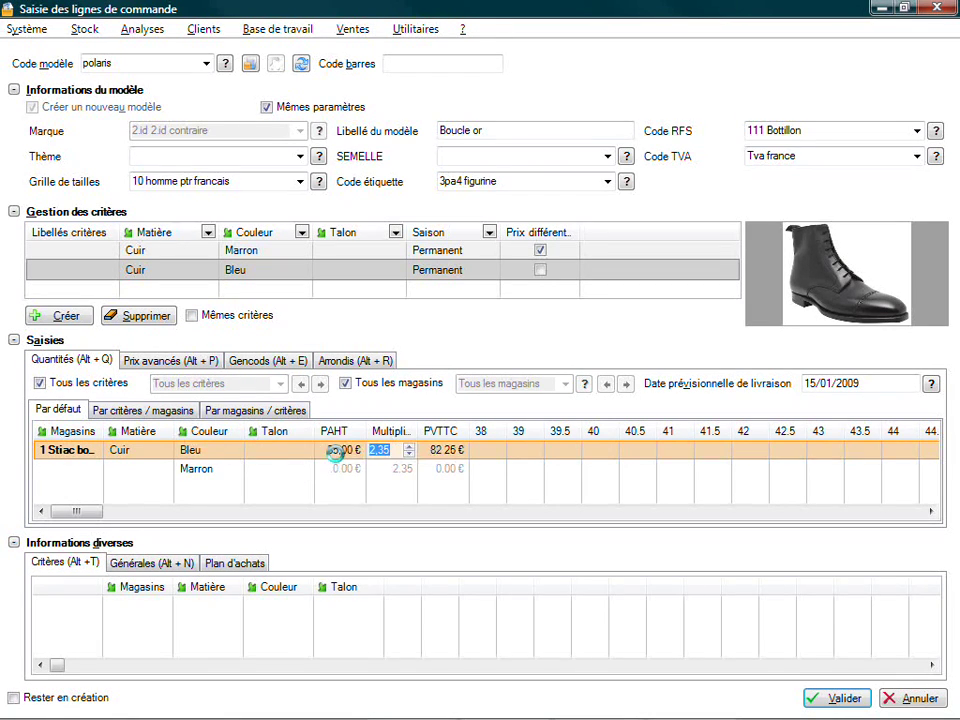
pyautogui.press('Tab')
pyautogui.write('89')
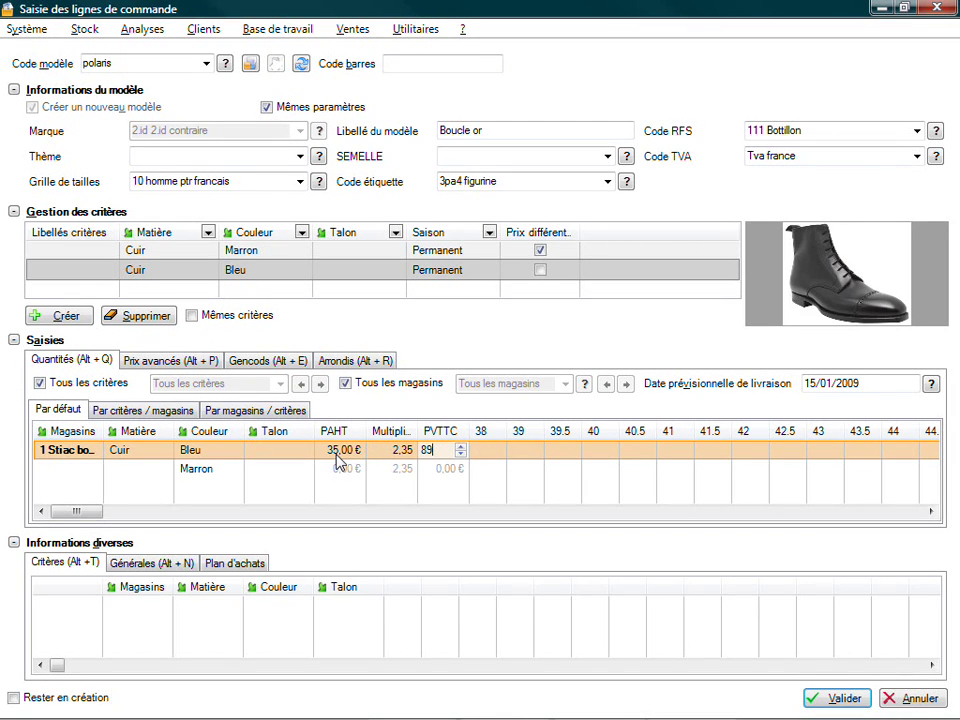
pyautogui.press('Tab')
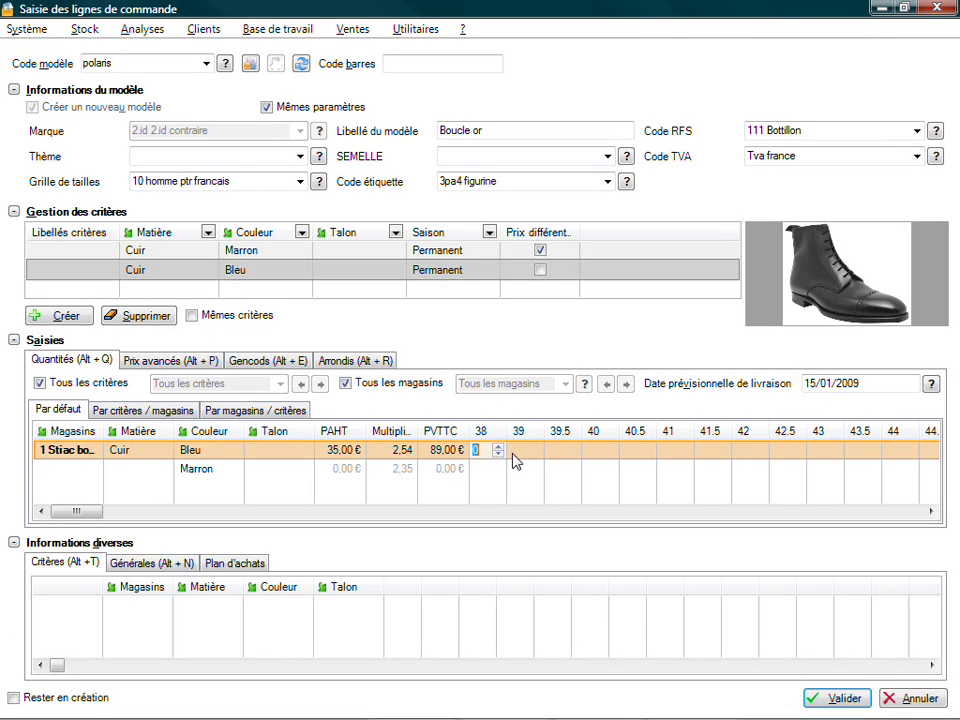
# - Enter a quantity of 1 for each size from 38 to 41.5 on the Bleu line
pyautogui.write('1')
pyautogui.press('Tab')
pyautogui.write('1')
pyautogui.press('Tab')
pyautogui.write('1')
pyautogui.press('Tab')
pyautogui.write('1')
pyautogui.press('Tab')
pyautogui.write('1')
pyautogui.press('Tab')
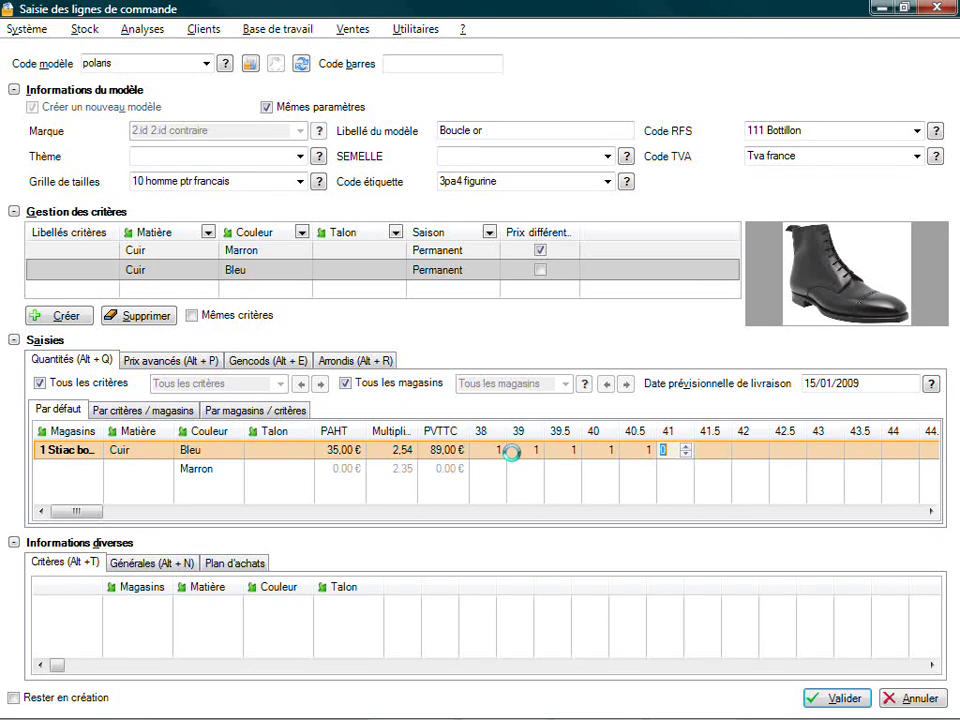
pyautogui.write('1')
pyautogui.press('Tab')
pyautogui.write('1')
pyautogui.press('Tab')
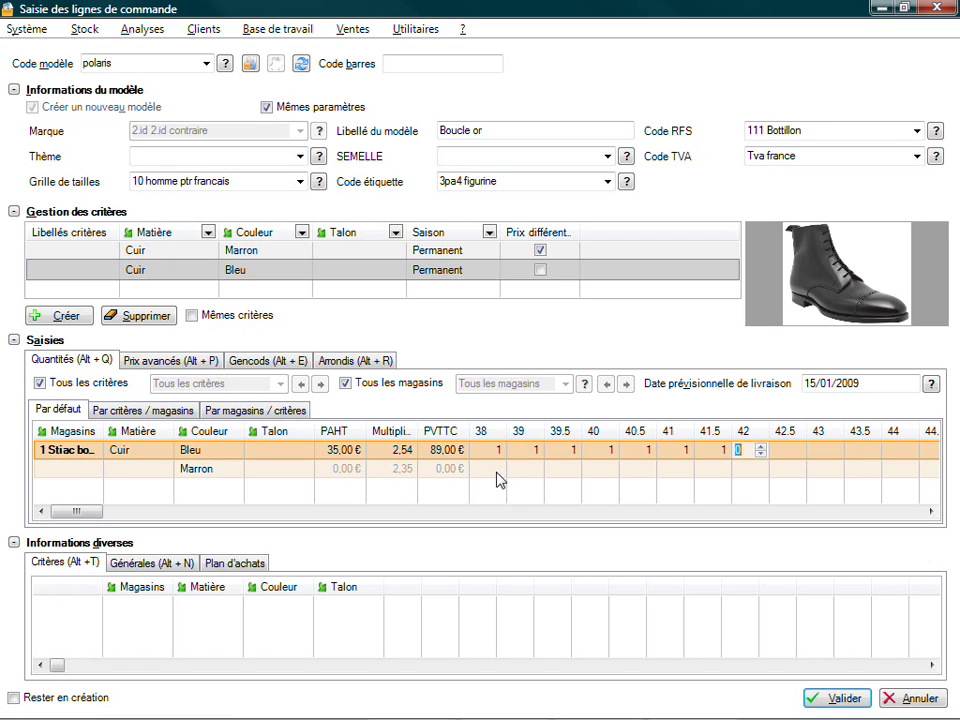
# - Enter a quantity of 1 for each size from 38 to 41.5 on the Marron line
pyautogui.click(490, 469)
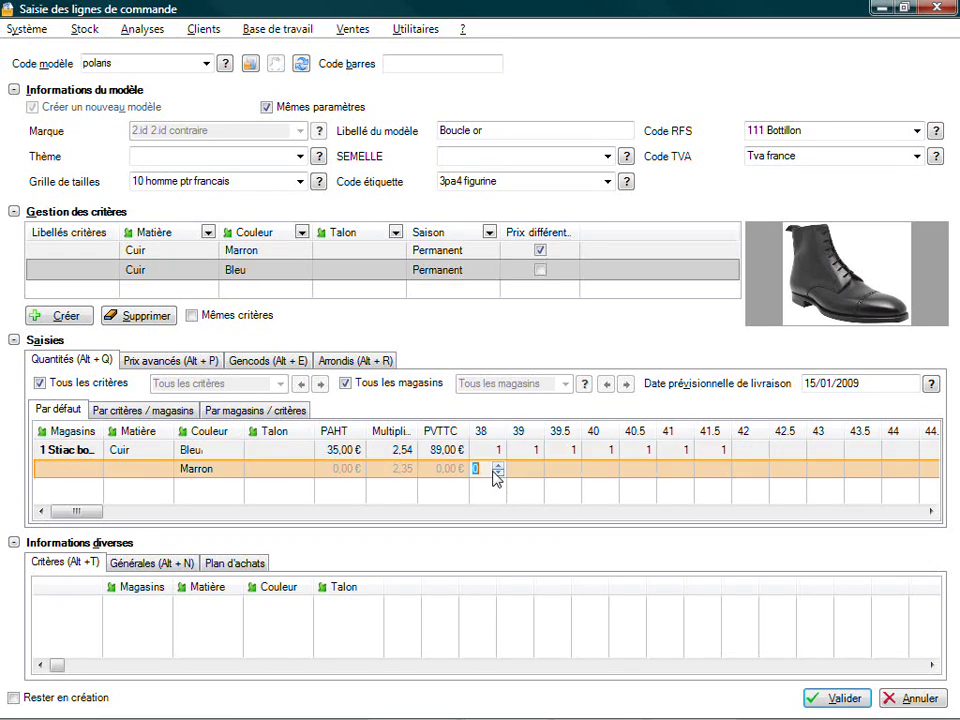
pyautogui.press('1')
pyautogui.press('Tab')
pyautogui.press('1')
pyautogui.press('Tab')
pyautogui.press('1')
pyautogui.press('Tab')
pyautogui.press('1')
pyautogui.press('Tab')
pyautogui.press('1')
pyautogui.press('Tab')
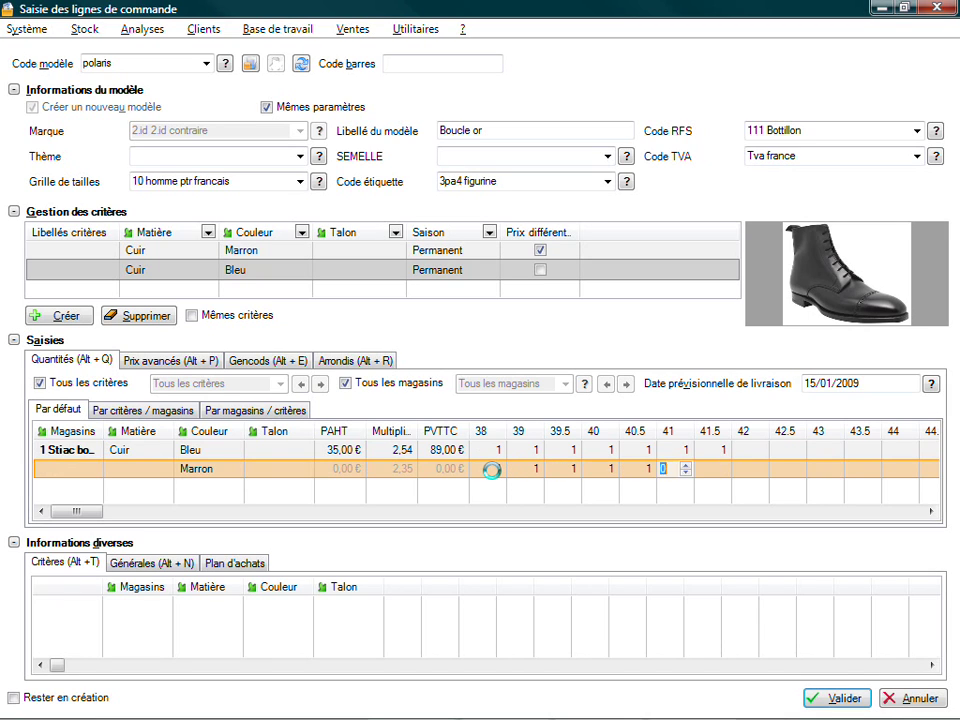
pyautogui.press('1')
pyautogui.press('Tab')
pyautogui.press('1')
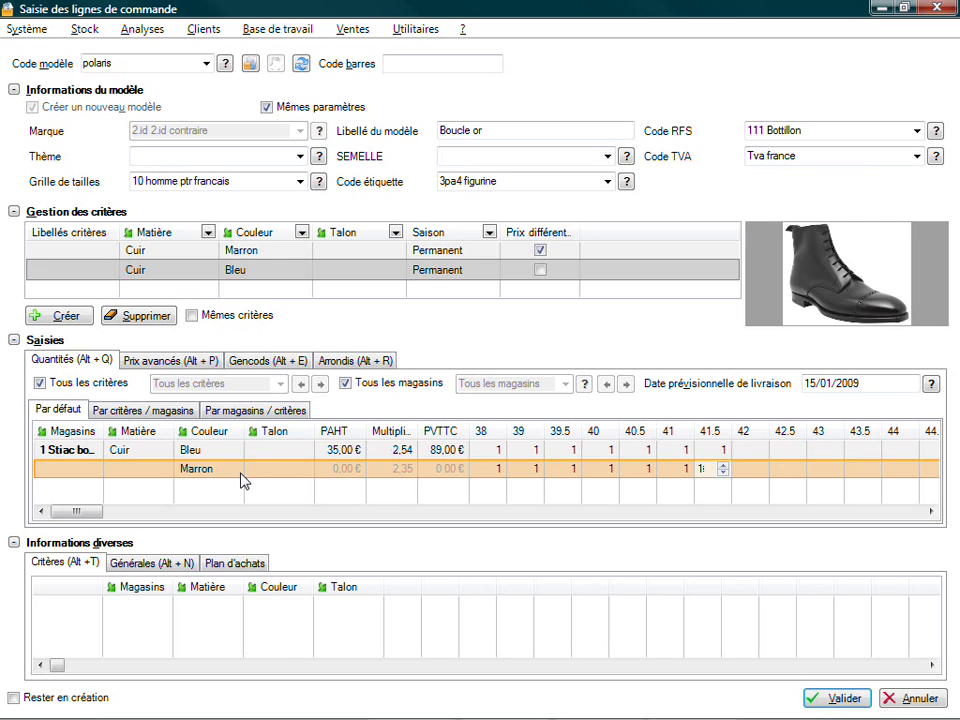
# - In the advanced prices, set Marron's purchase price to 35 € for sizes 38 and 39, and 40 € for sizes 39.5 and 40
pyautogui.click(198, 366)
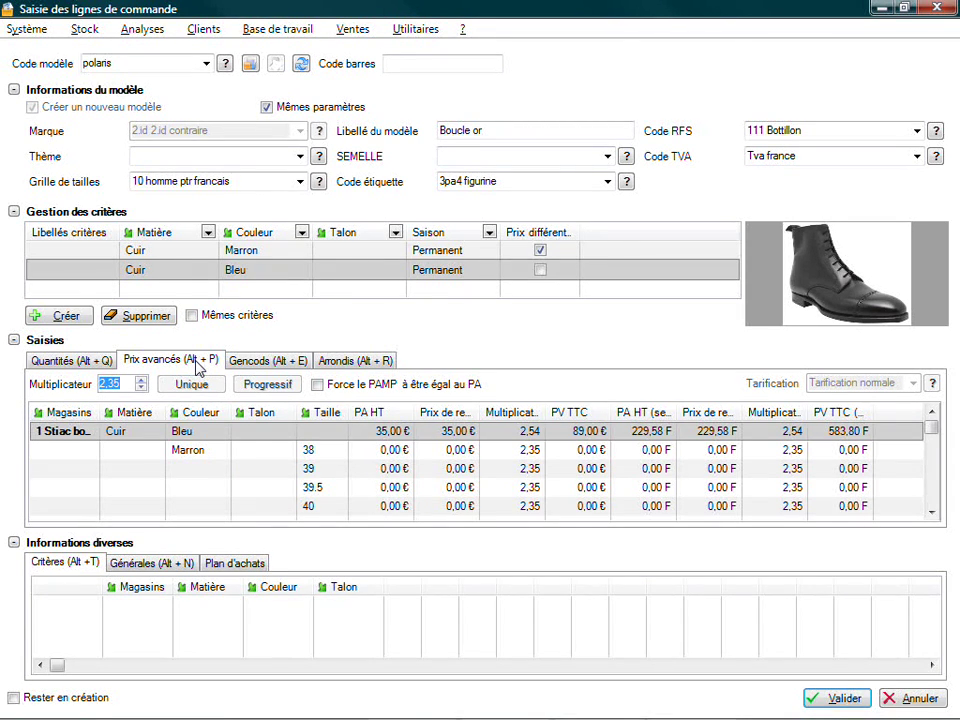
pyautogui.click(391, 453)
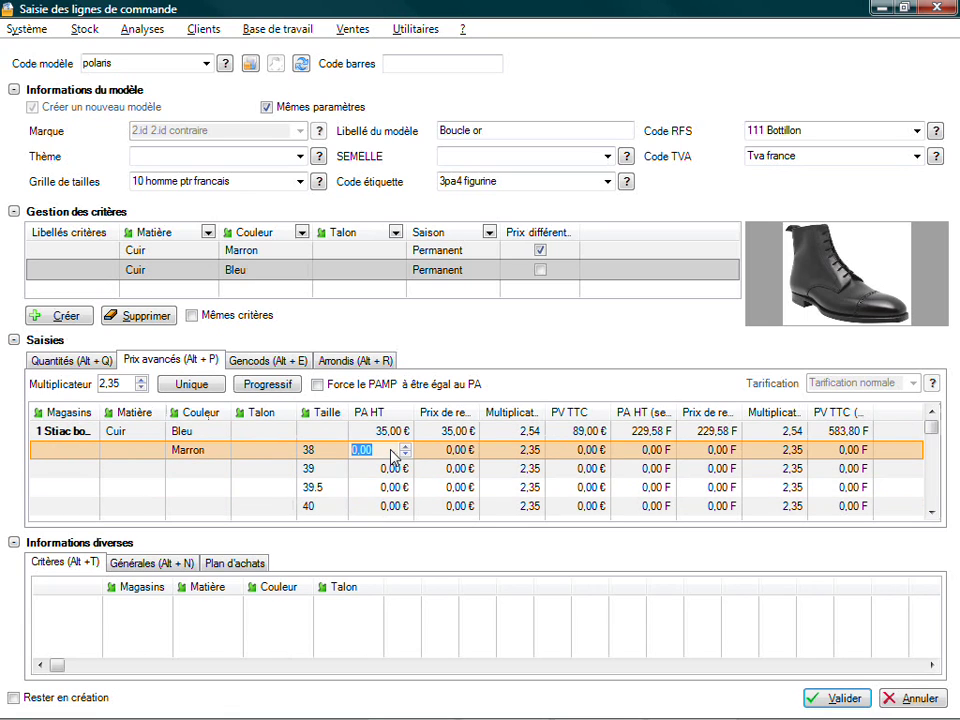
pyautogui.write('35')
pyautogui.press('Return')
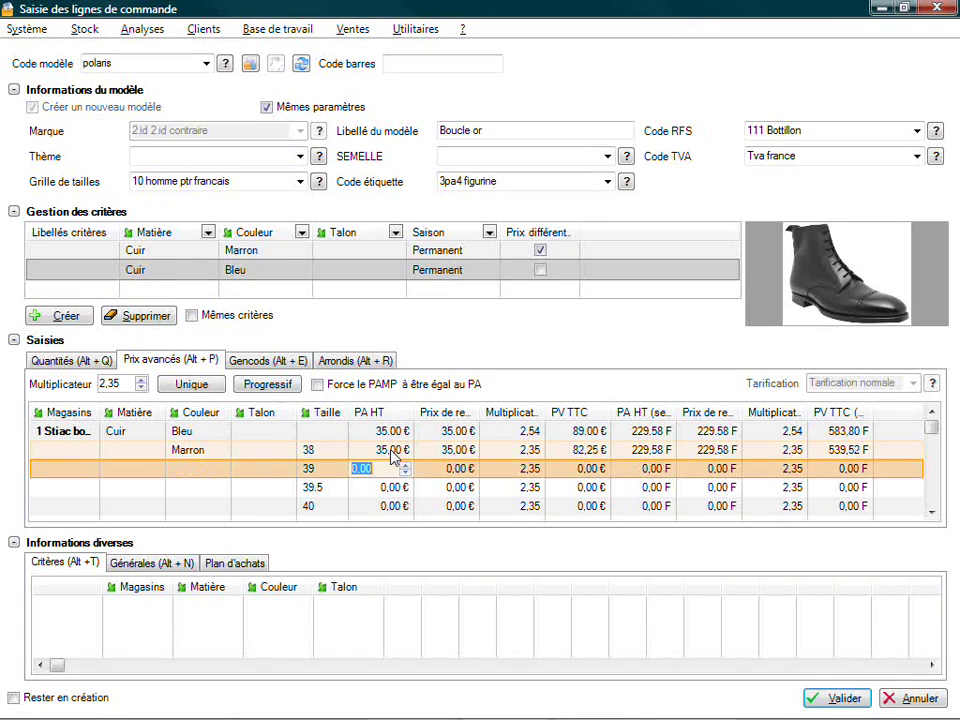
pyautogui.write('35')
pyautogui.press('Return')
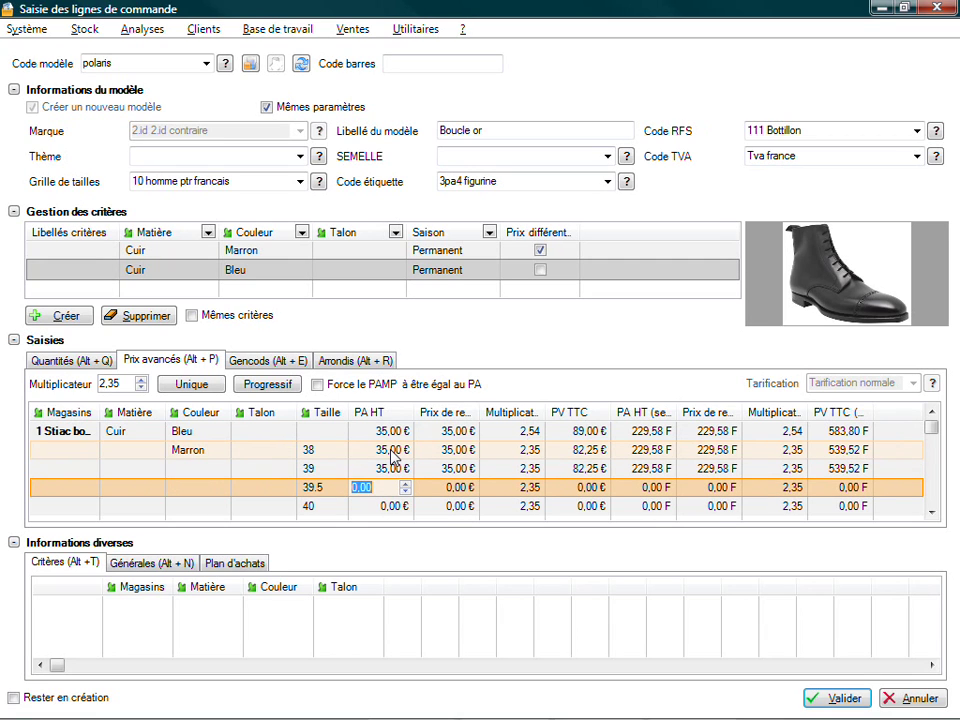
pyautogui.write('40')
pyautogui.press('Return')
pyautogui.write('40')
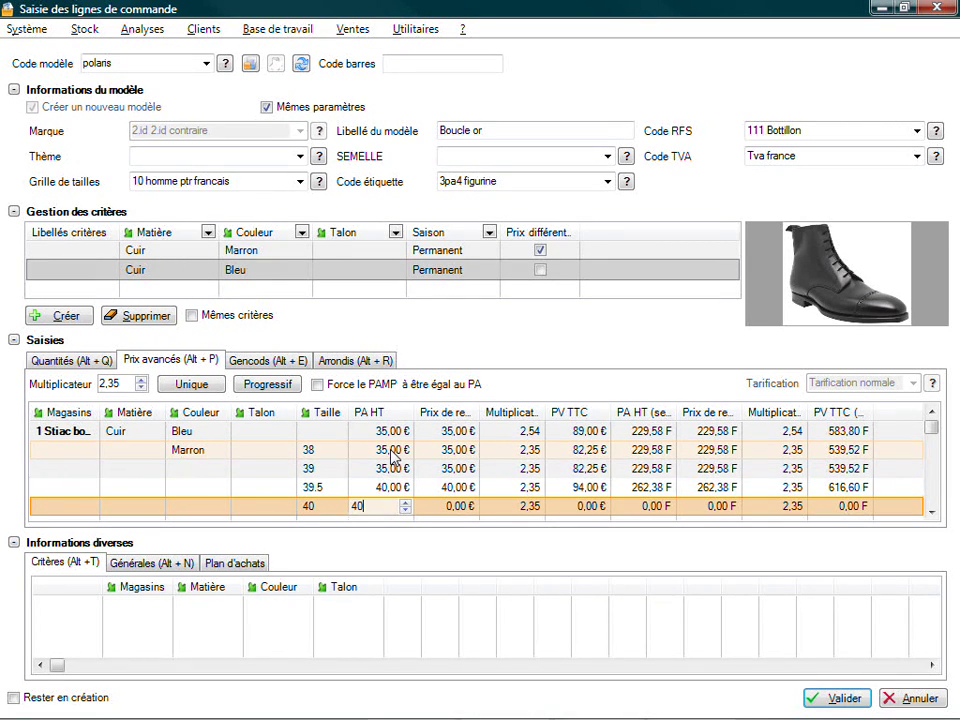
pyautogui.press('Return')
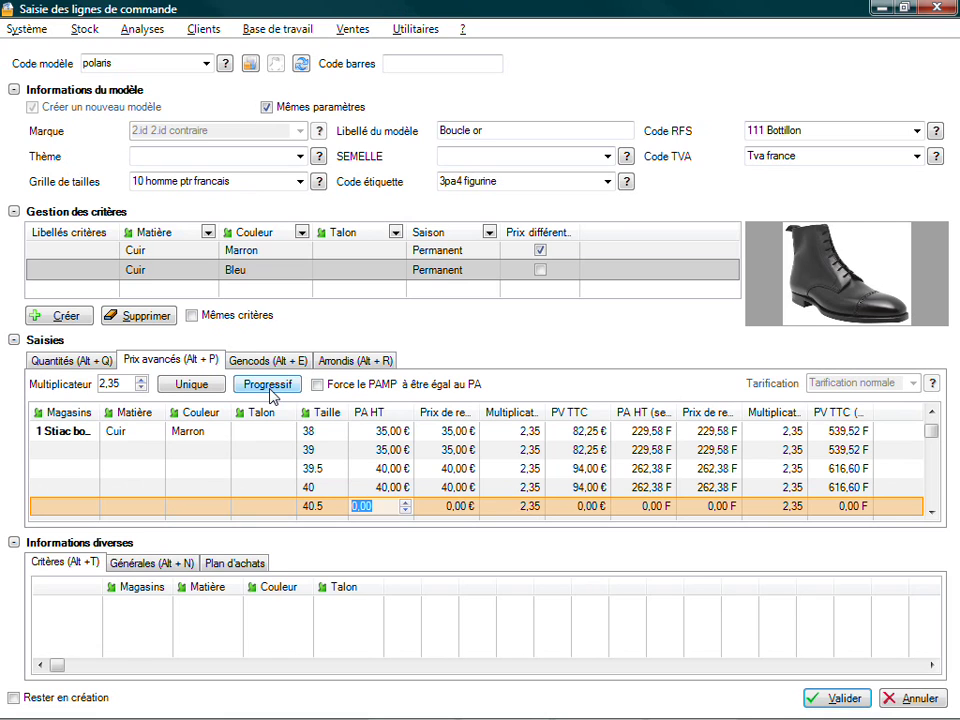
# - Set Marron's purchase price (PA HT) to 45 € for sizes 40.5 and 41, and 50 € for size 41.5
pyautogui.write('45')
pyautogui.press('Return')
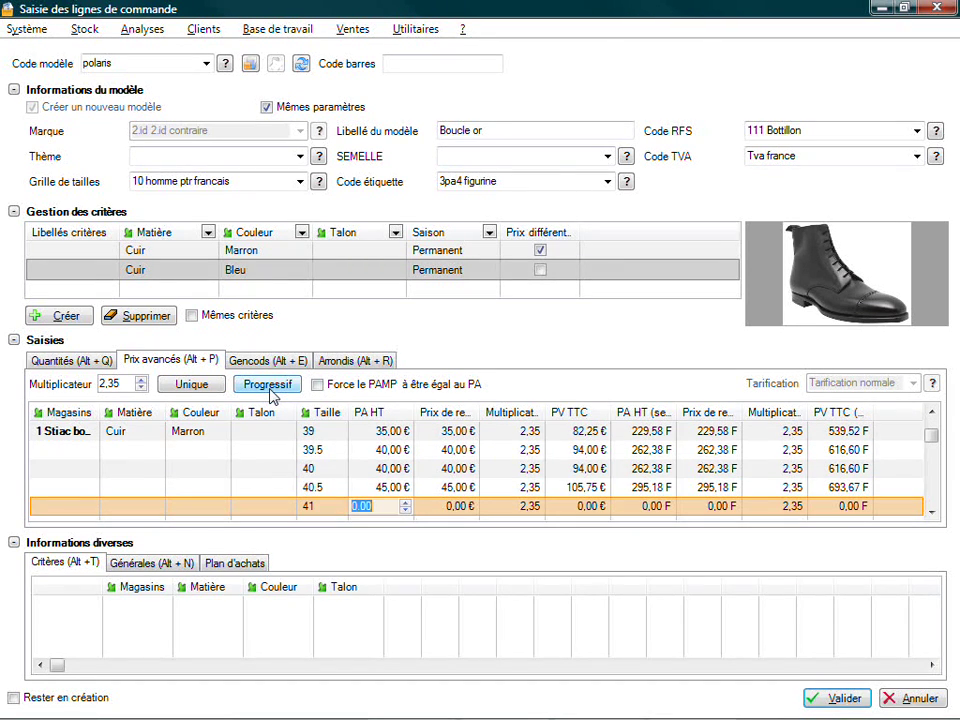
pyautogui.write('45')
pyautogui.press('Return')
pyautogui.write('50')
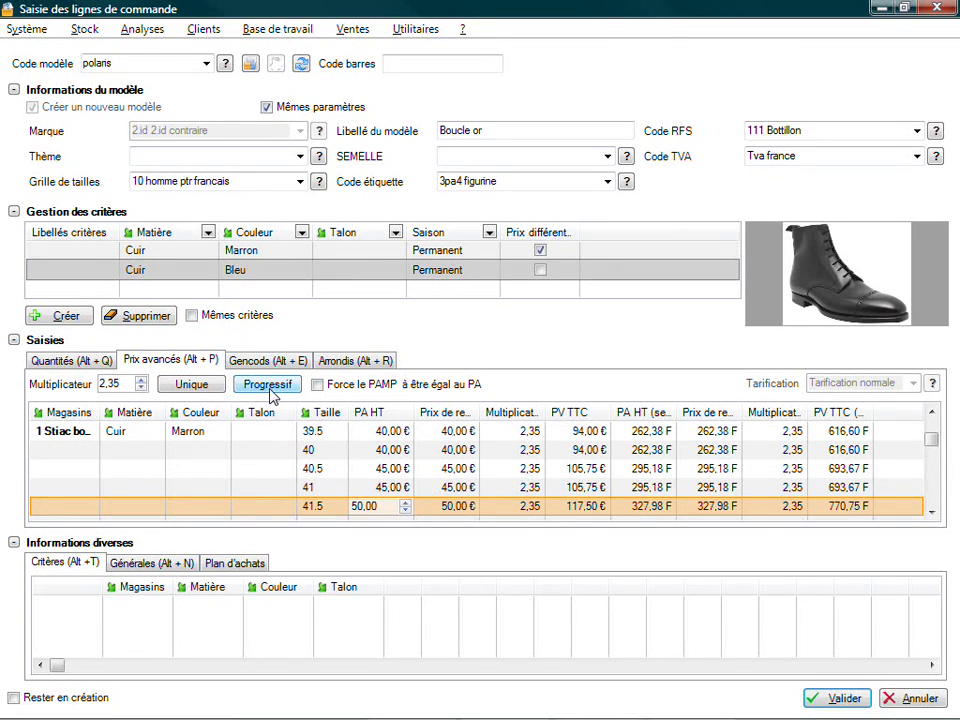
# - Try to create a rounding threshold for values of 50 and above with the rounding type A l'inférieur
pyautogui.click(262, 362)
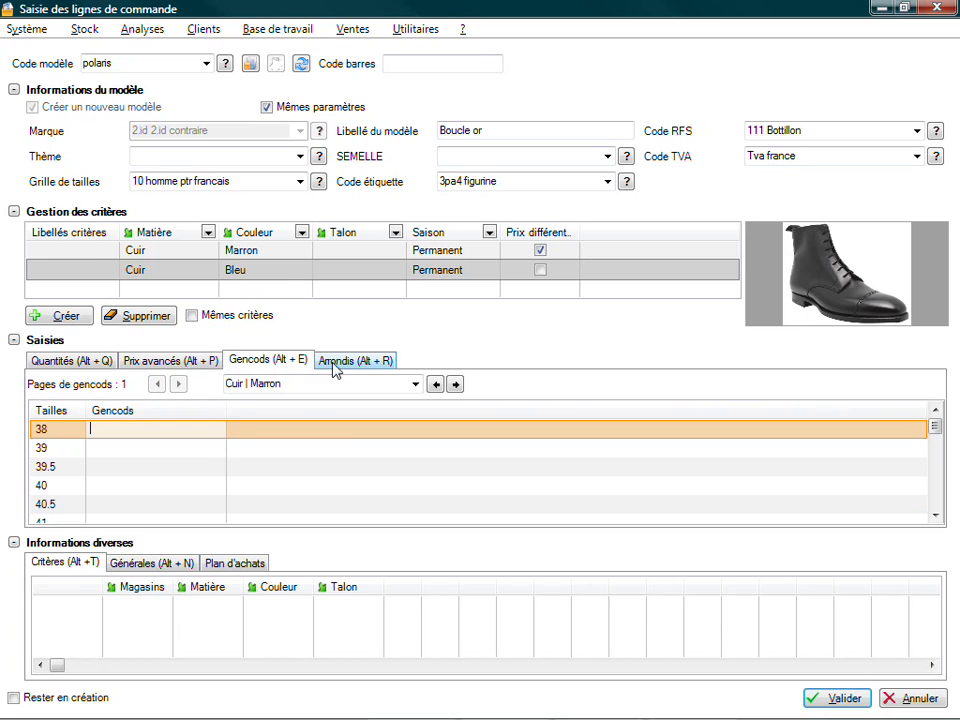
pyautogui.click(340, 364)
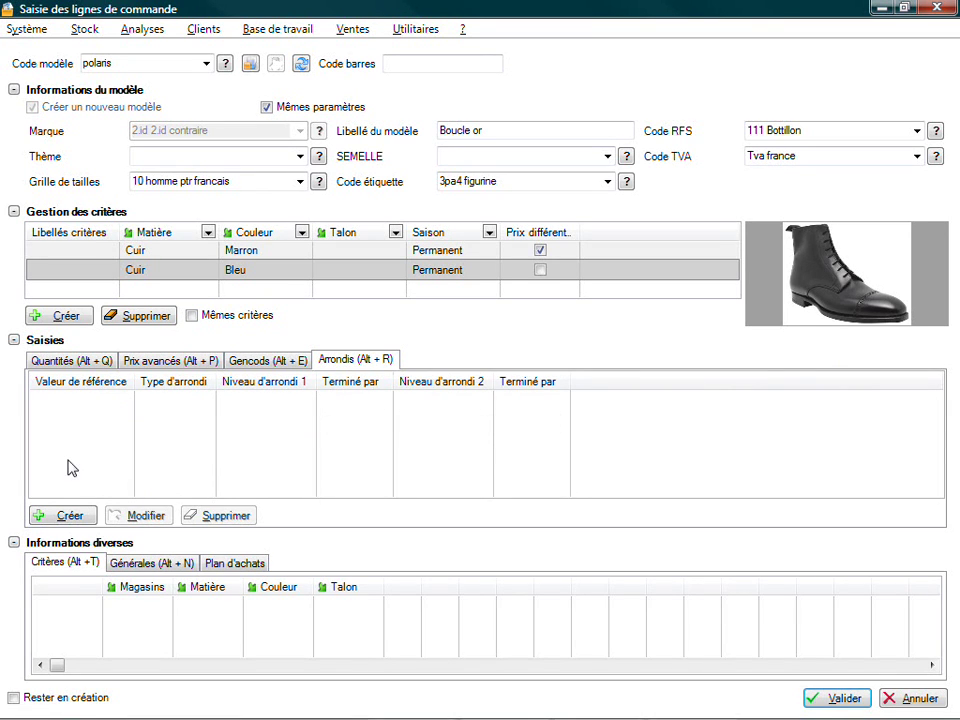
pyautogui.click(74, 520)
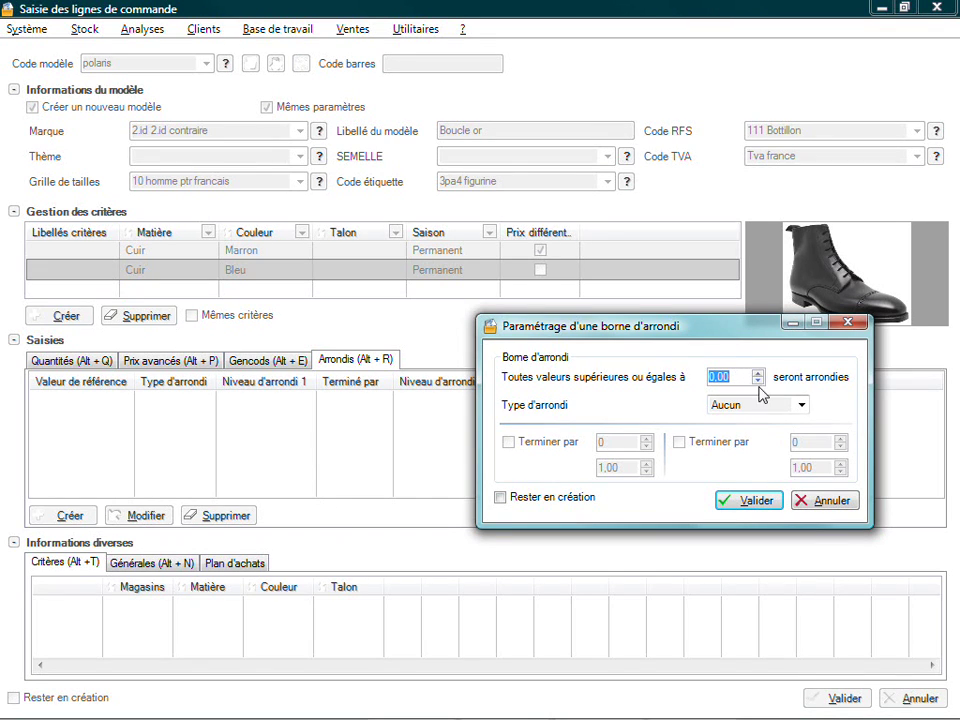
pyautogui.click(801, 406)
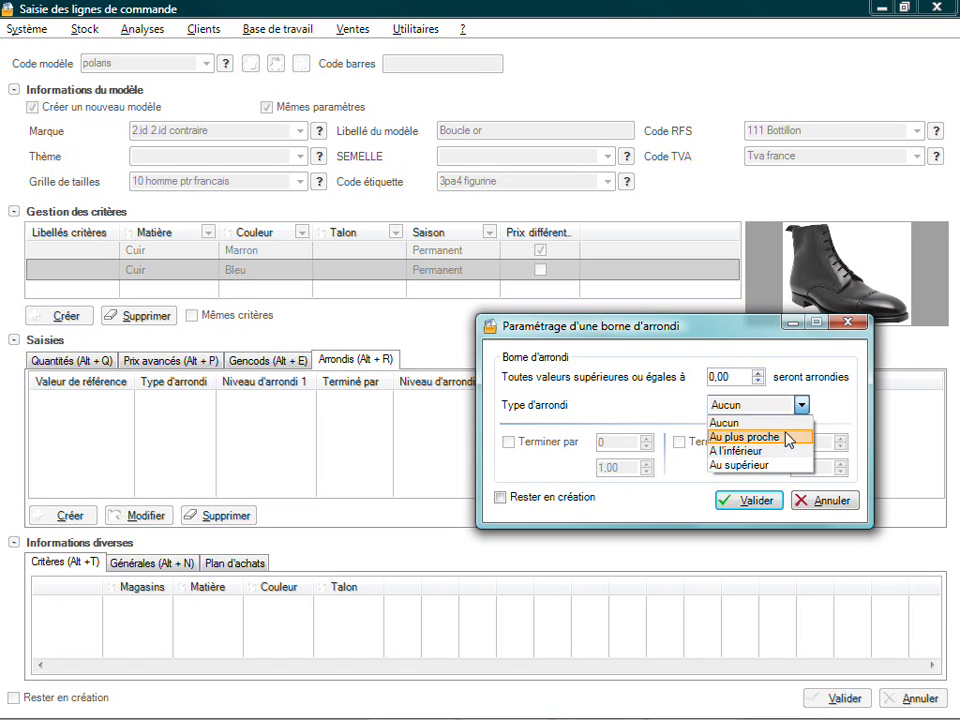
pyautogui.click(805, 412)
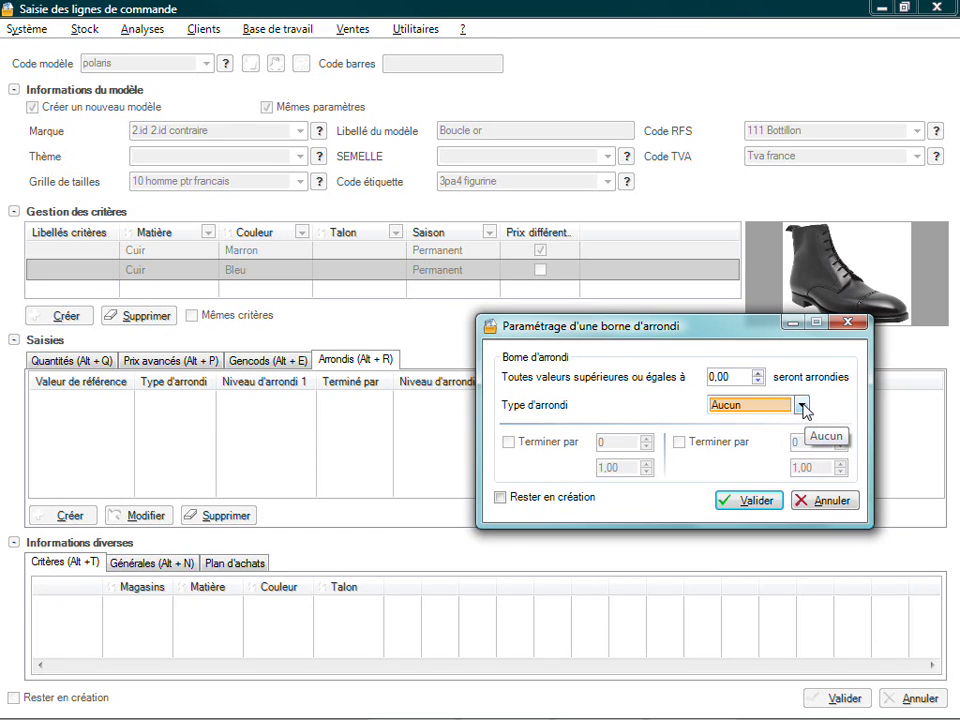
pyautogui.click(735, 378)
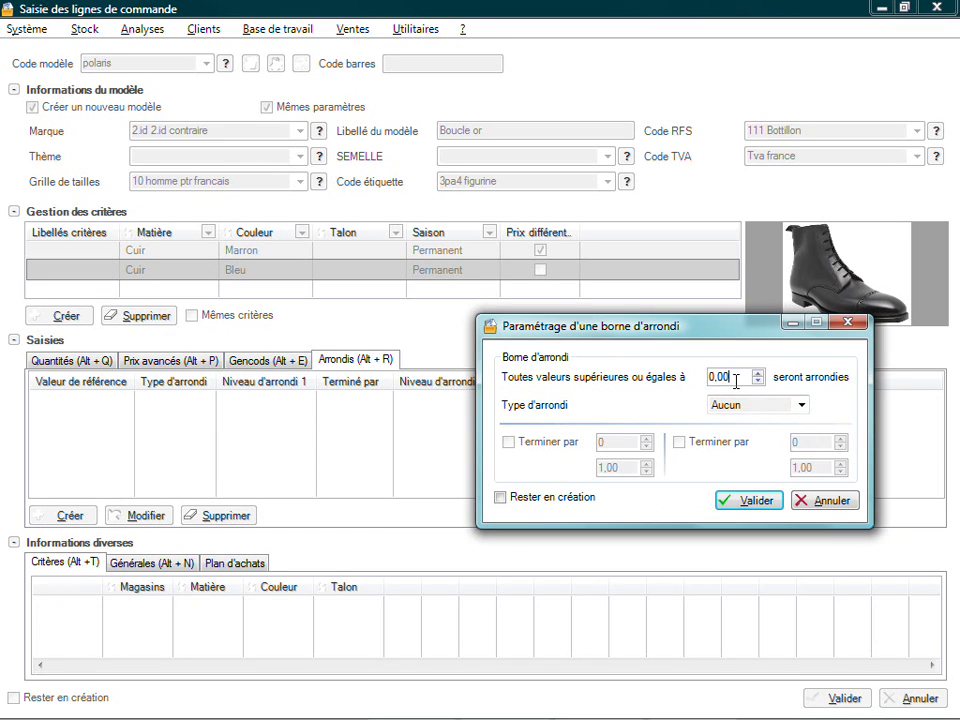
pyautogui.moveTo(735, 380); pyautogui.dragTo(707, 377)
pyautogui.write('50')
pyautogui.click(801, 405)
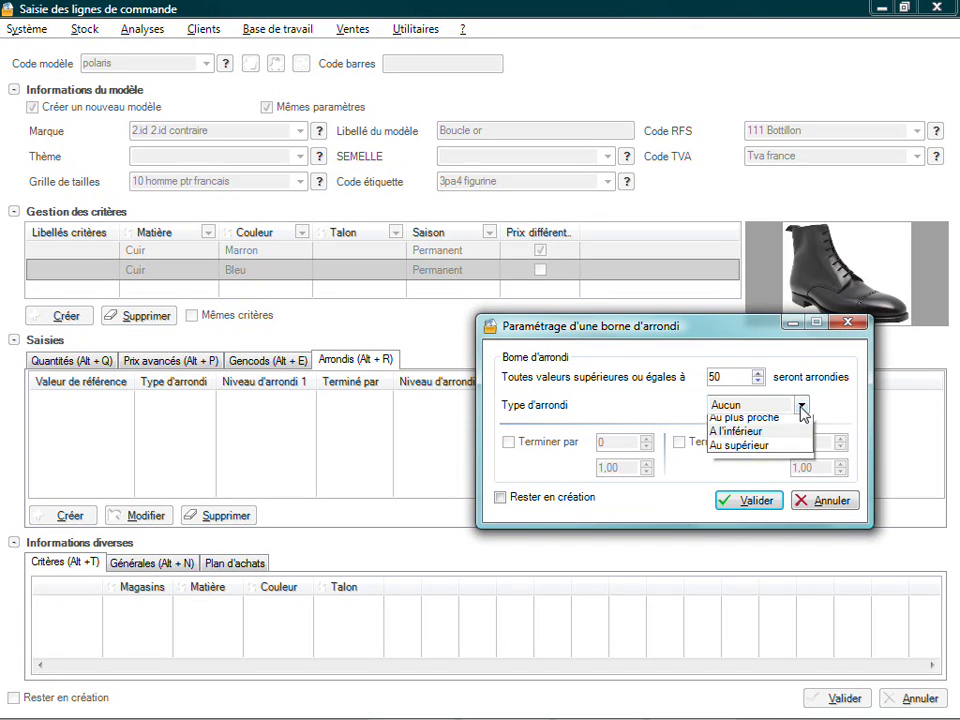
pyautogui.click(773, 453)
# - Enable both rounding endings with 9 for the first and 5 for the second, and close the rounding setup without validating
pyautogui.click(555, 442)
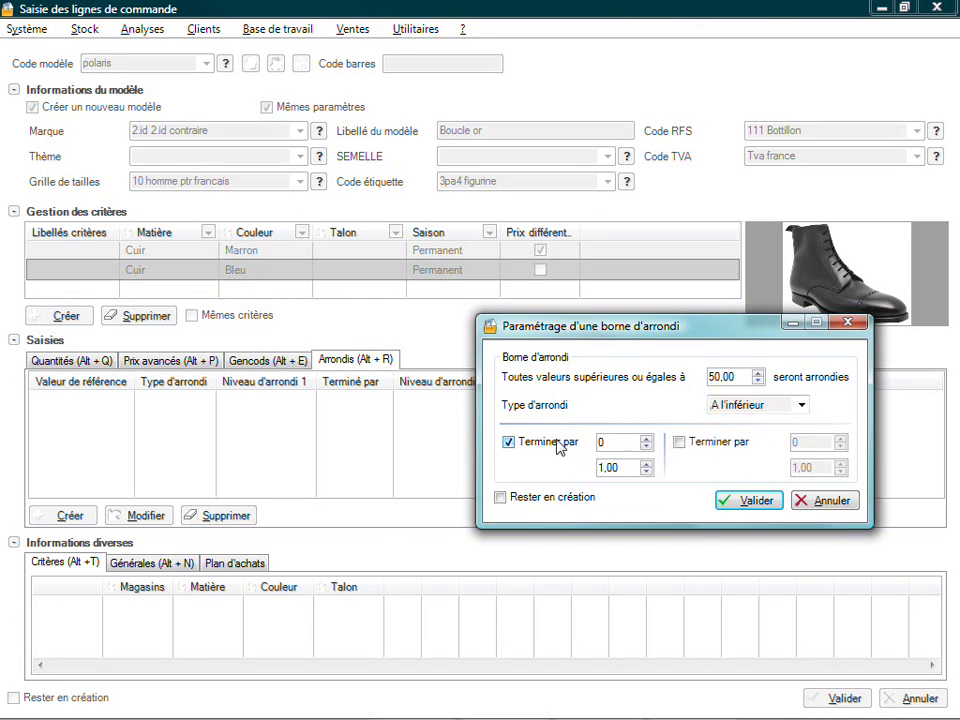
pyautogui.moveTo(609, 443); pyautogui.dragTo(582, 443)
pyautogui.write('9')
pyautogui.click(680, 442)
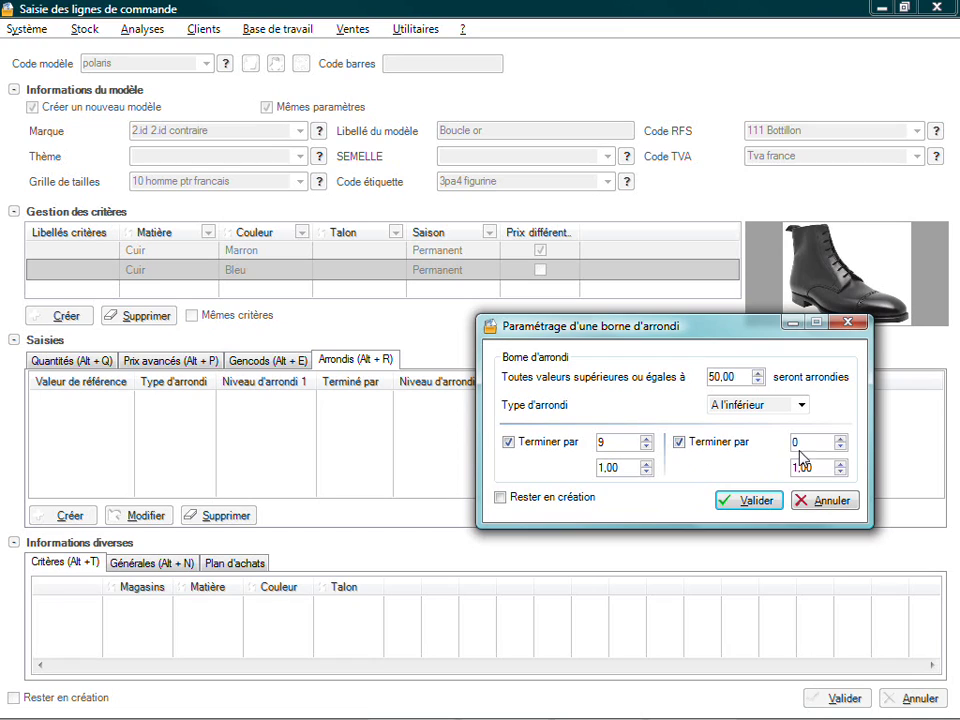
pyautogui.moveTo(800, 443); pyautogui.dragTo(780, 445)
pyautogui.write('5')
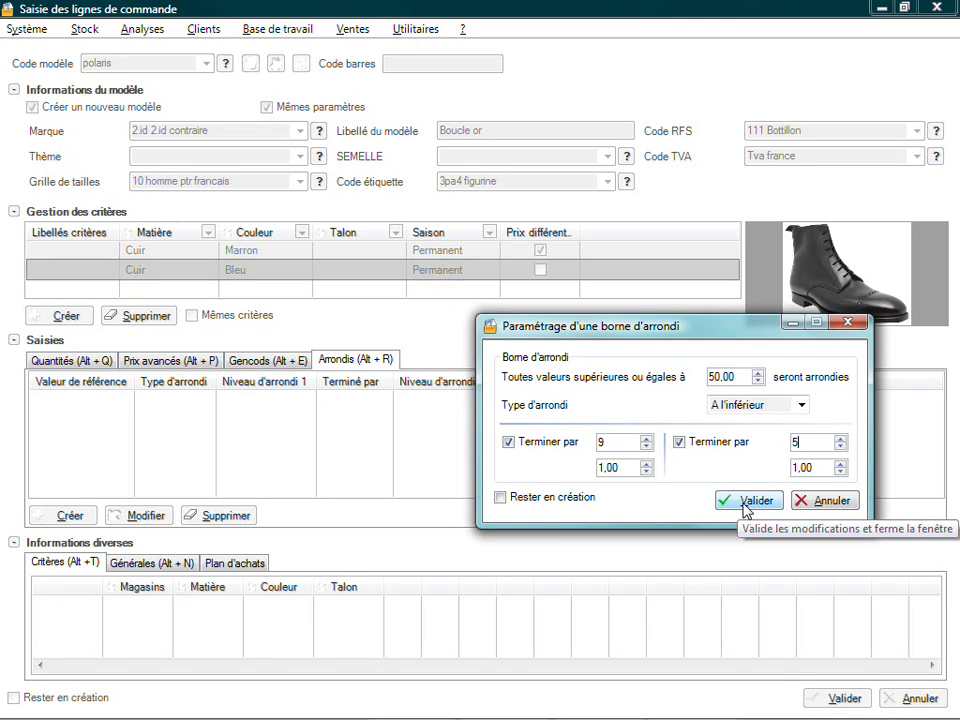
pyautogui.click(847, 325)
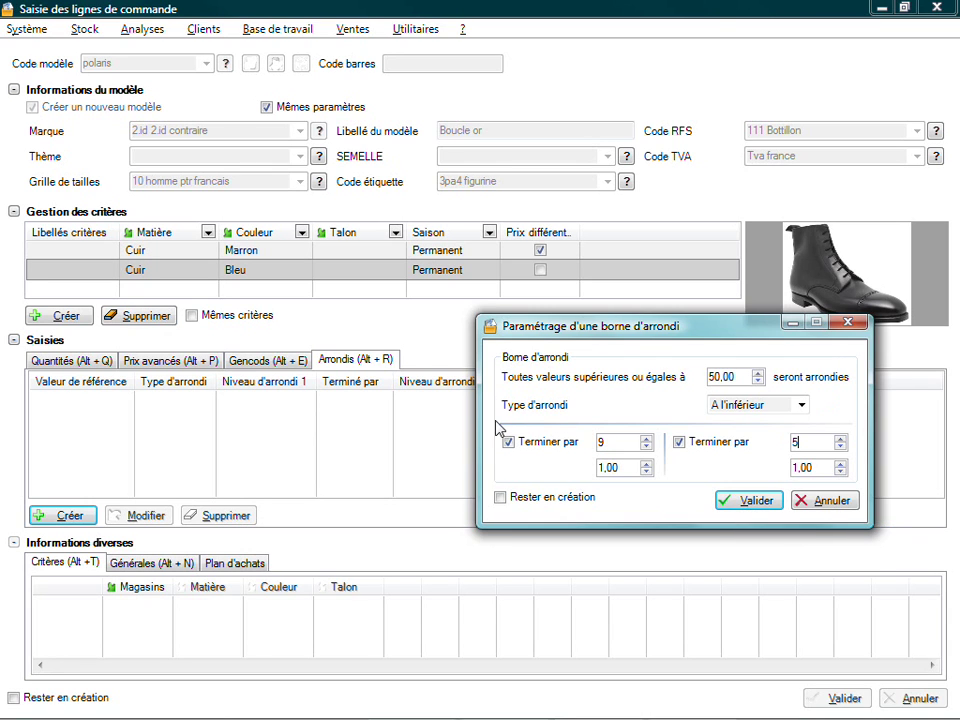
# - Check the quantities and general information of the polaris lines, and validate both the order lines and the purchase order
pyautogui.click(97, 362)
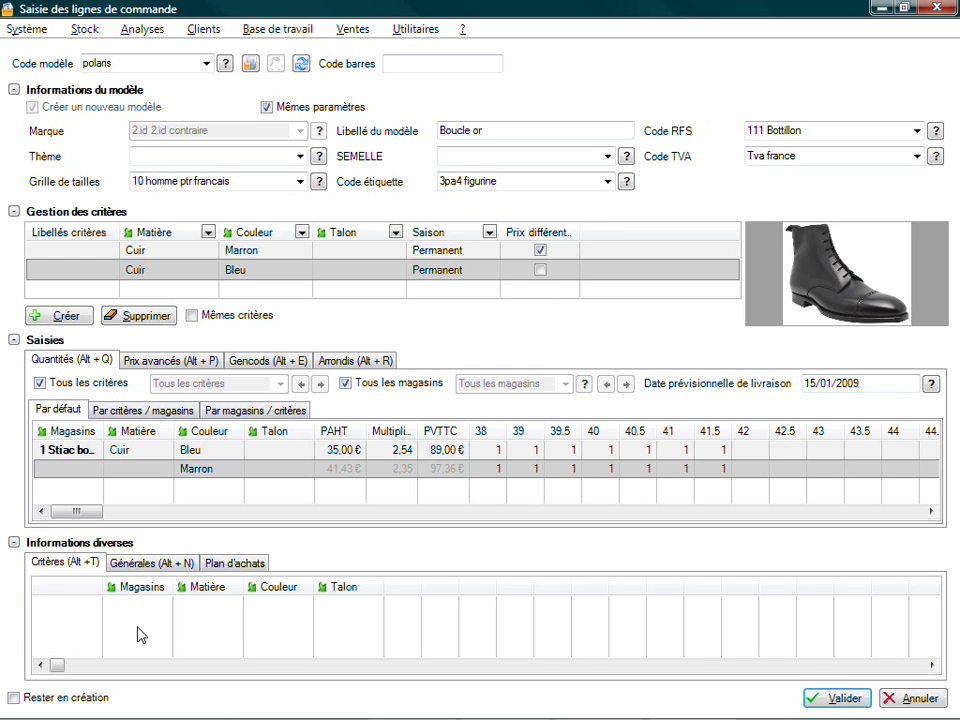
pyautogui.click(152, 564)
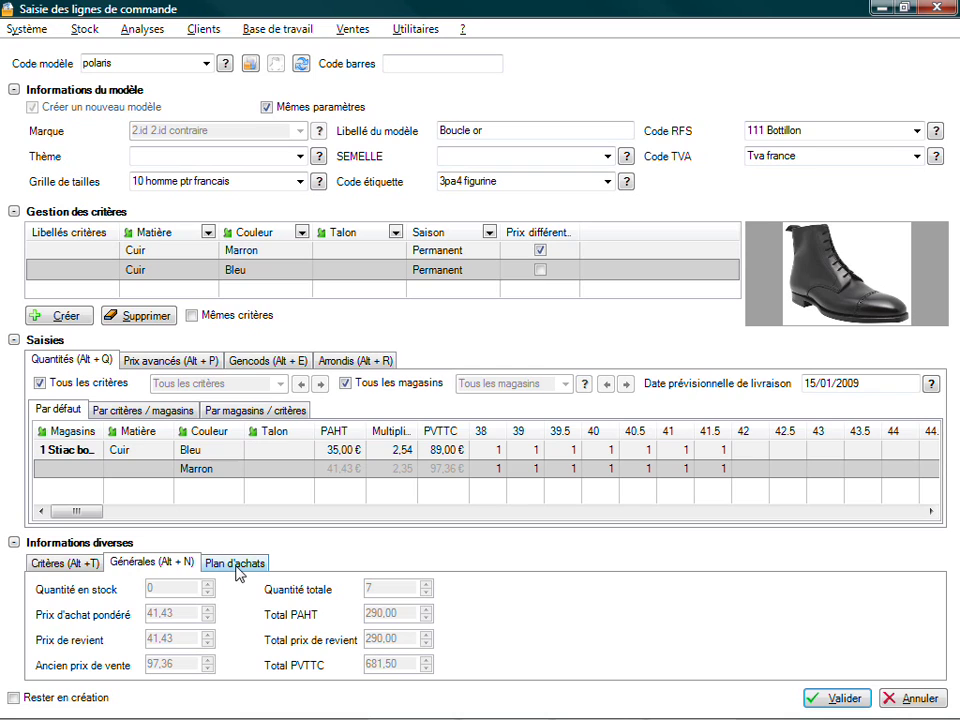
pyautogui.click(72, 565)
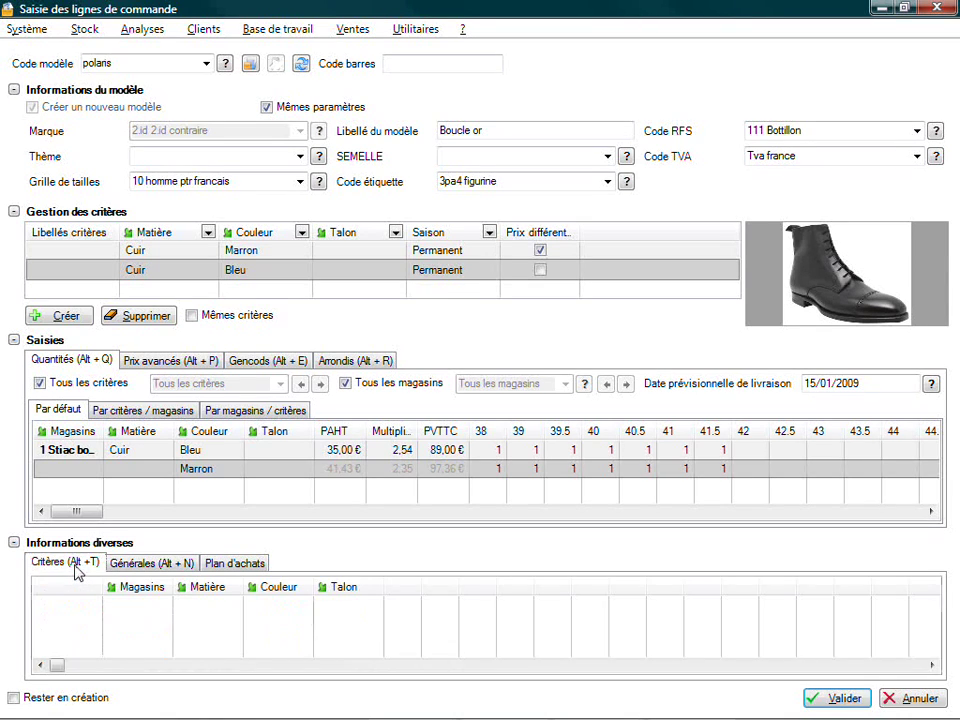
pyautogui.click(843, 699)
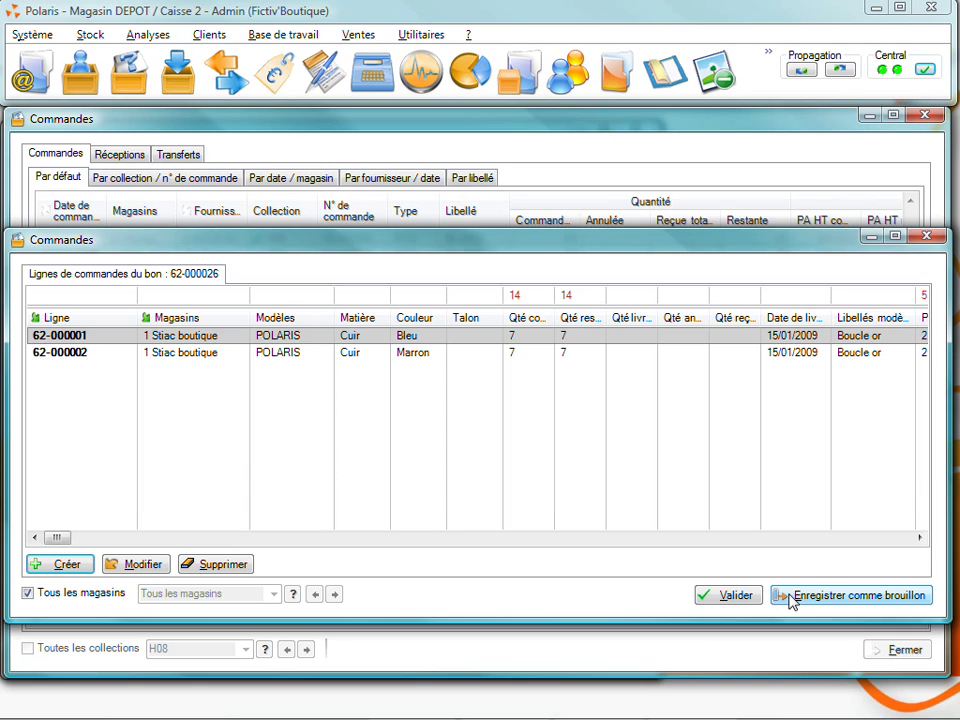
pyautogui.click(731, 597)
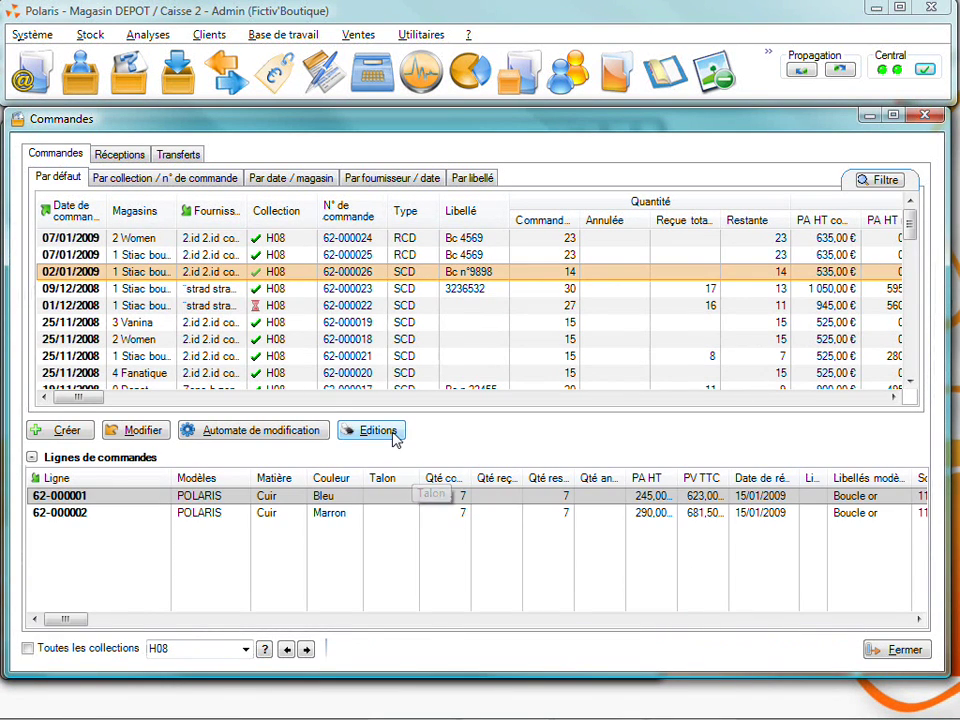
# - Open the Editions choices for the newly created supplier order
pyautogui.click(395, 439)
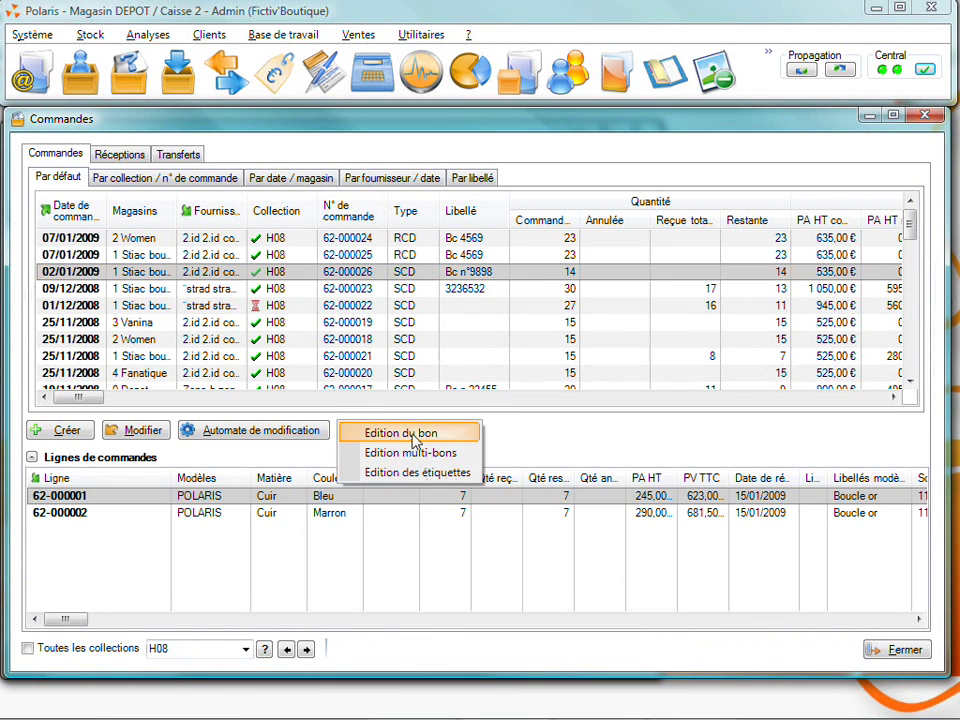